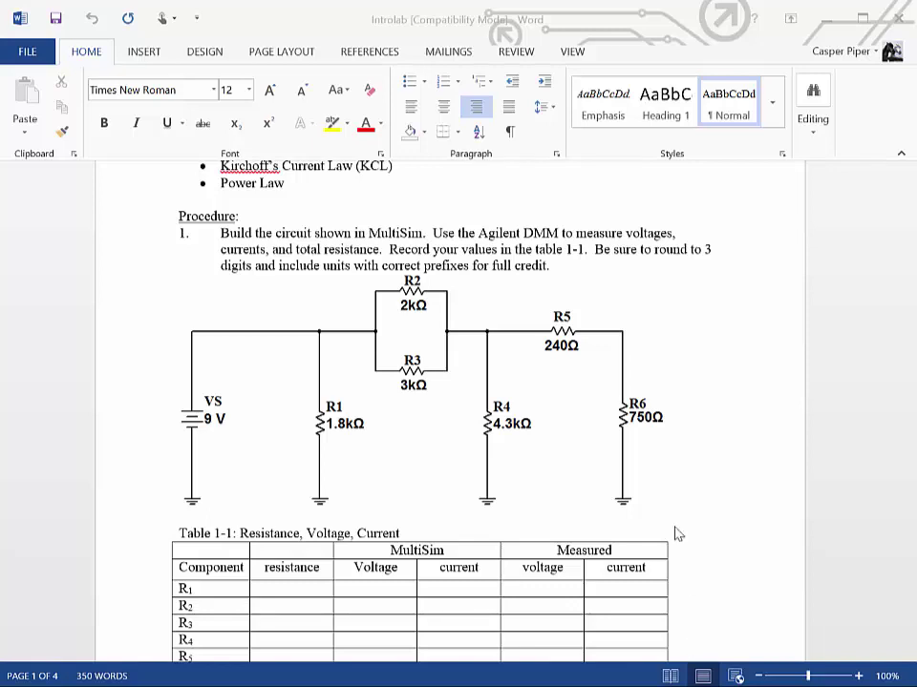
Step: Bring the lab procedure document forward to review step 1 and its circuit diagram
click(161, 325)
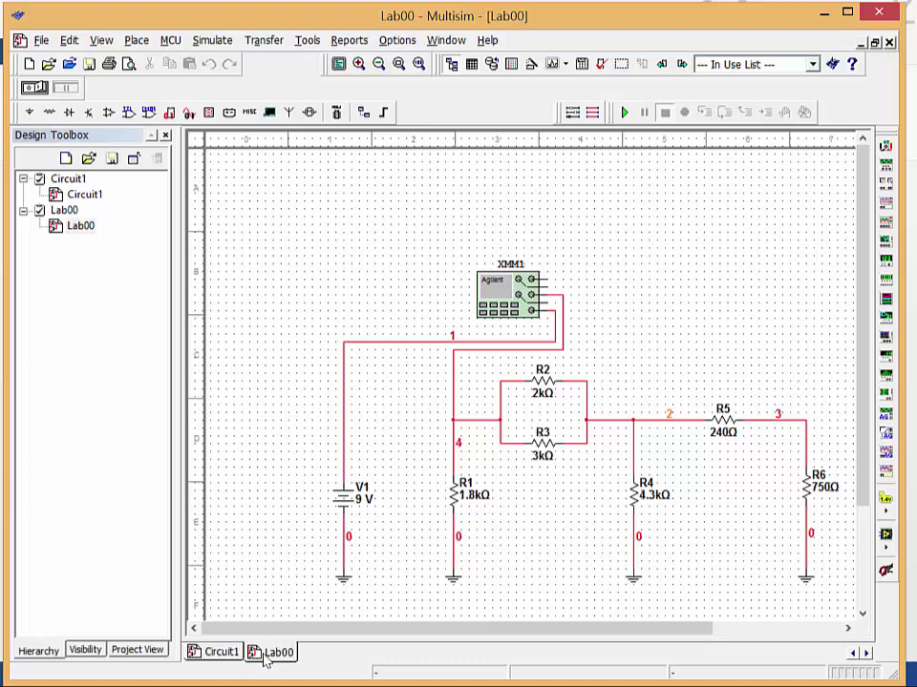
Step: On the blank Circuit1 schematic, select Sources > POWER_SOURCES > DC_POWER for placement
click(219, 653)
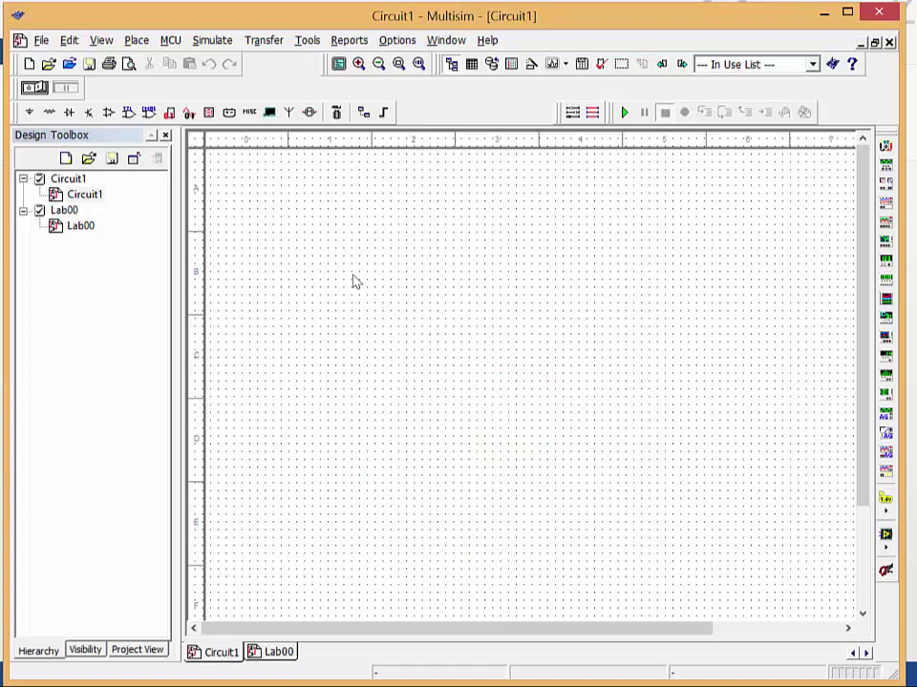
click(137, 42)
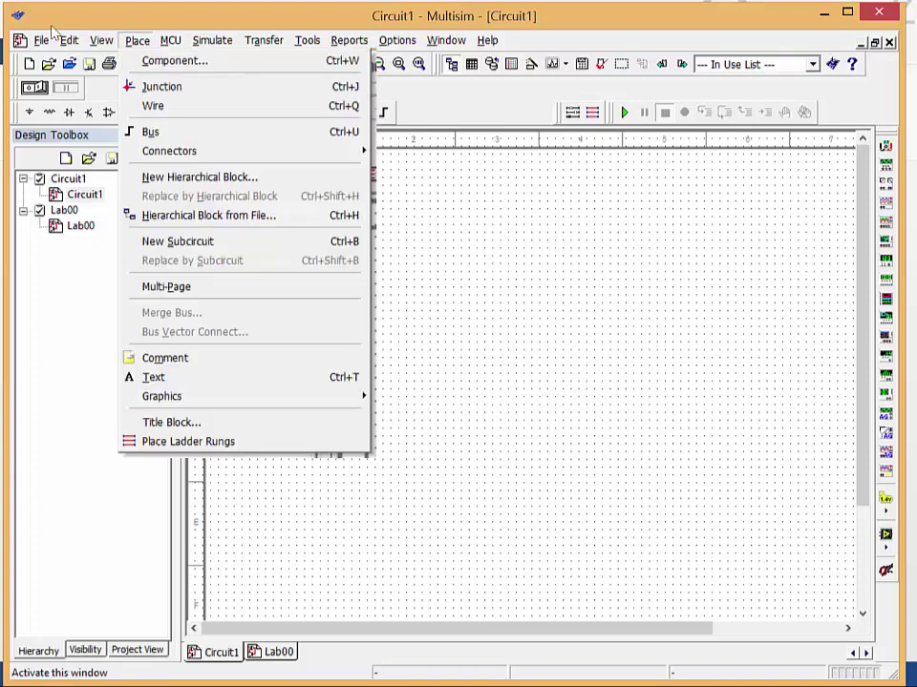
click(145, 59)
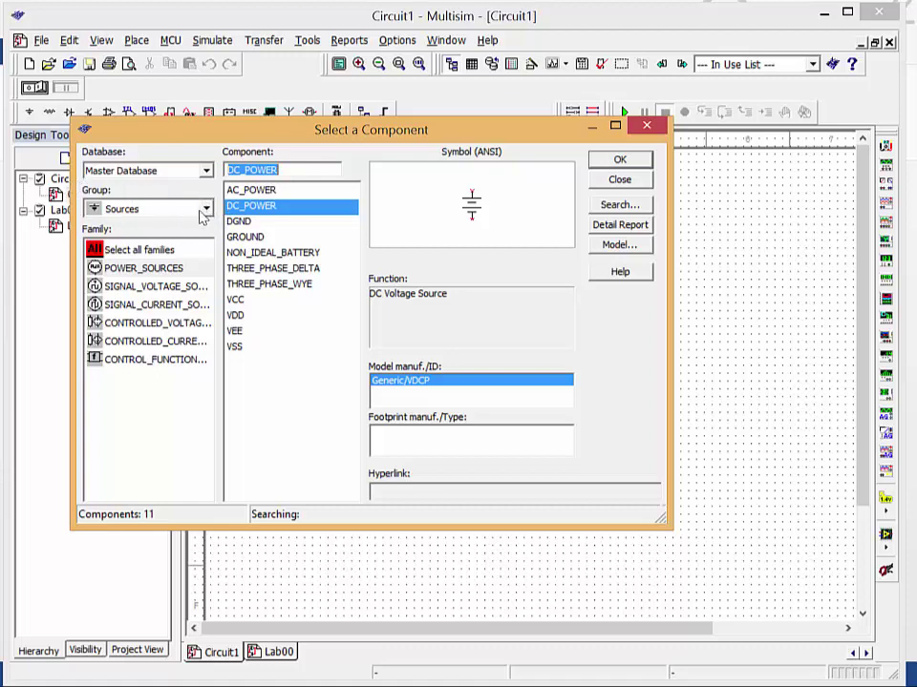
click(206, 208)
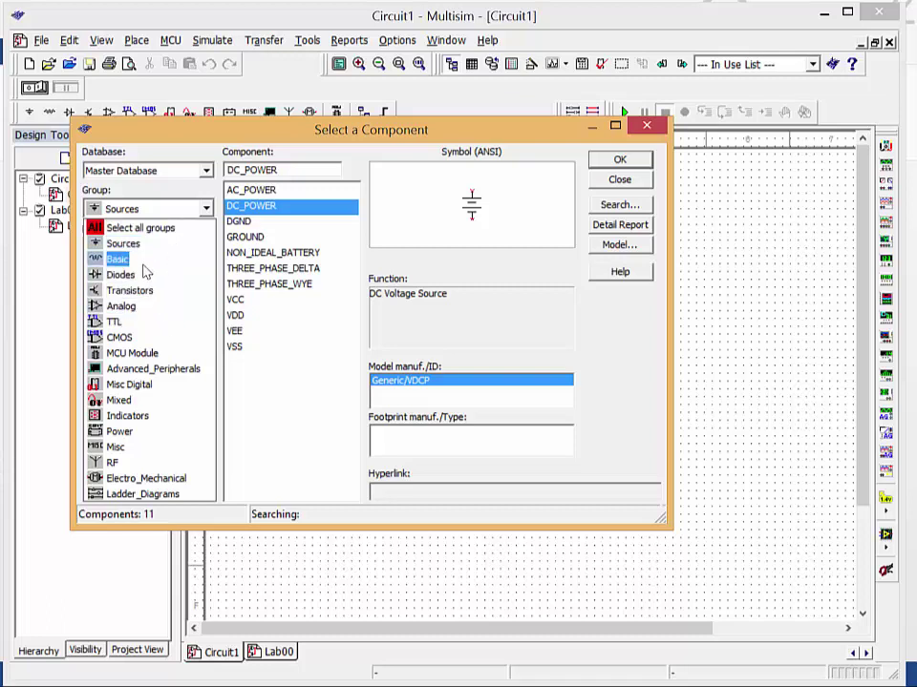
click(124, 245)
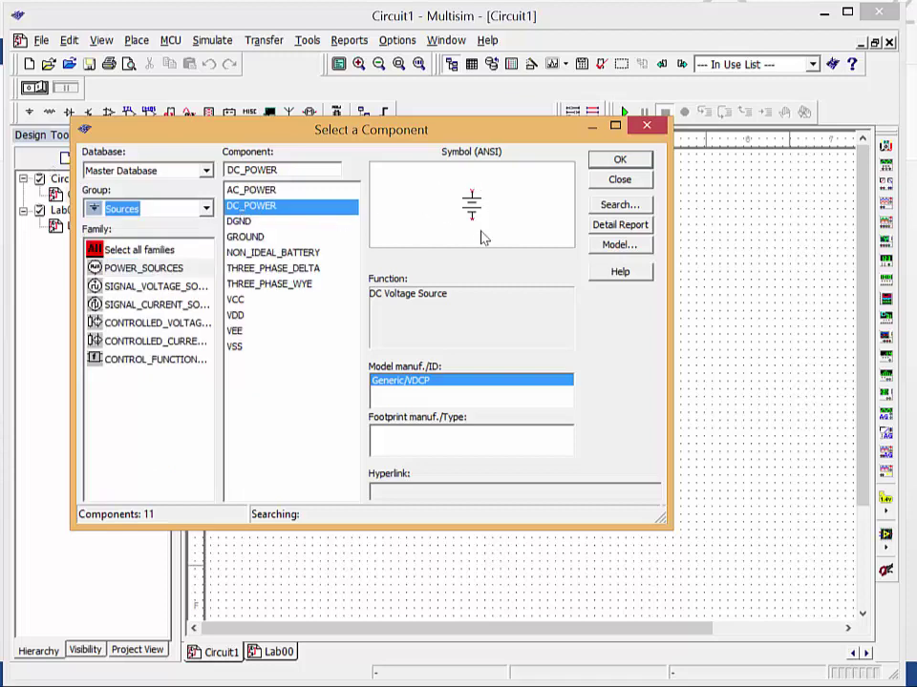
click(616, 160)
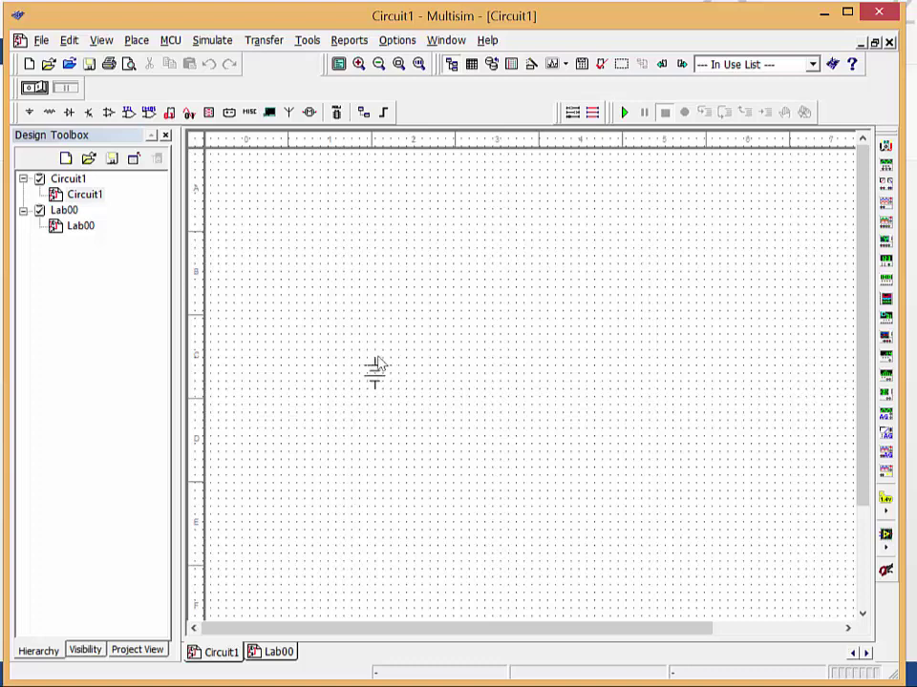
Step: Place the DC source, then two 1k resistors from the Basic group above and right of it
click(378, 359)
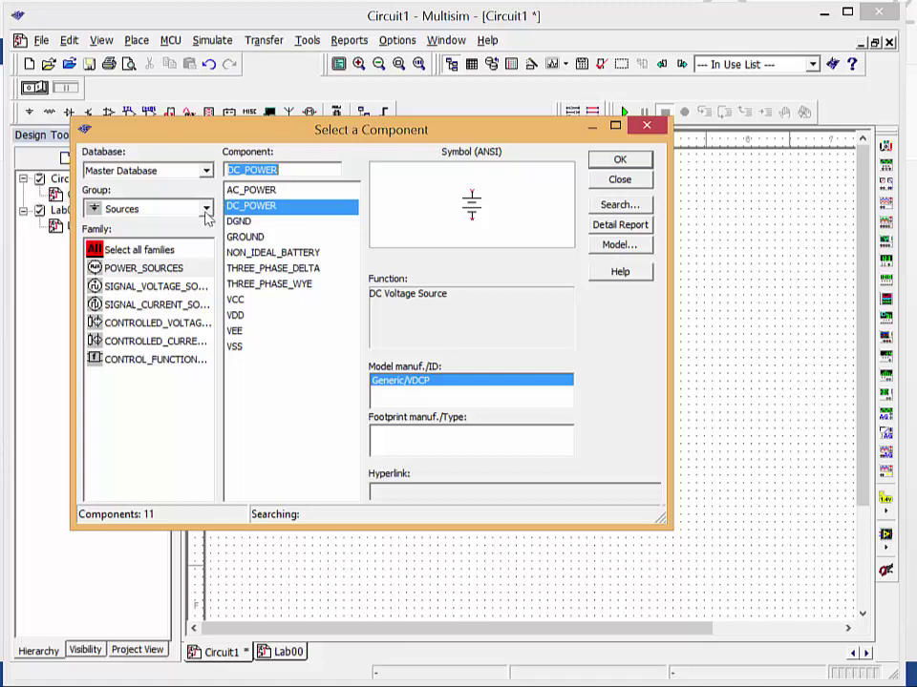
click(205, 211)
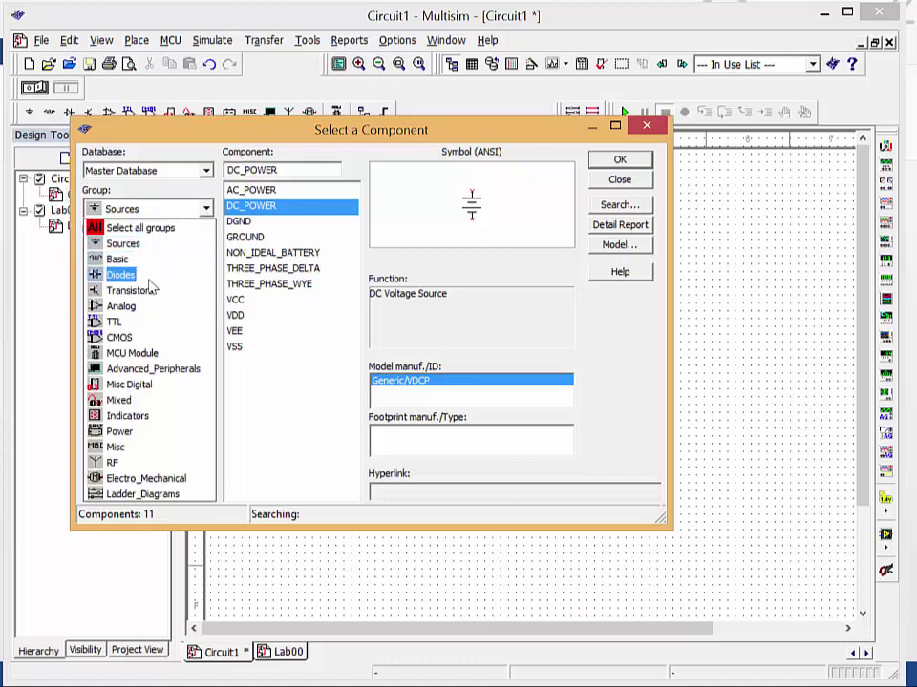
click(139, 259)
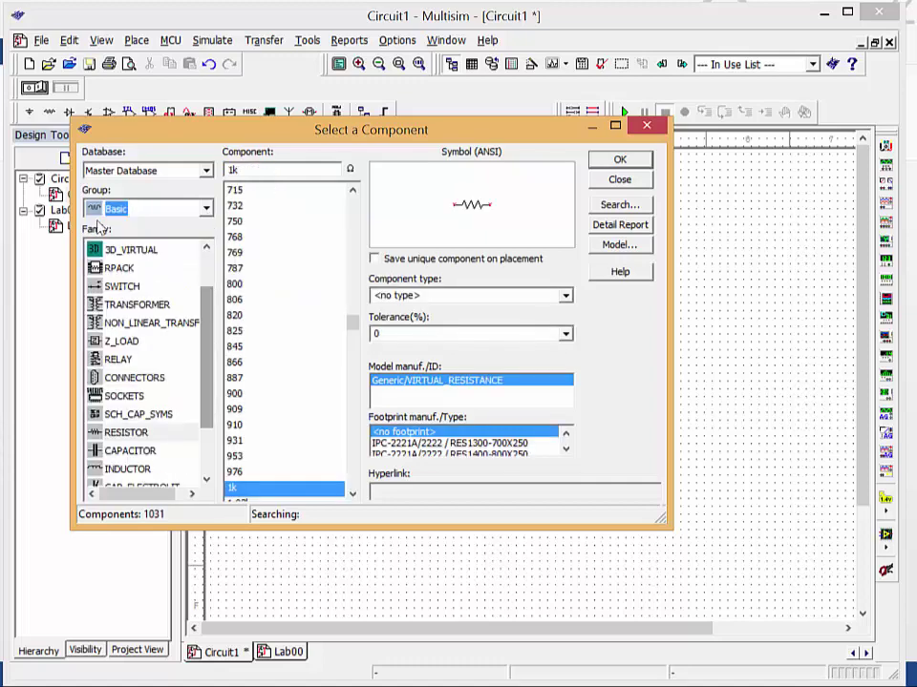
click(126, 433)
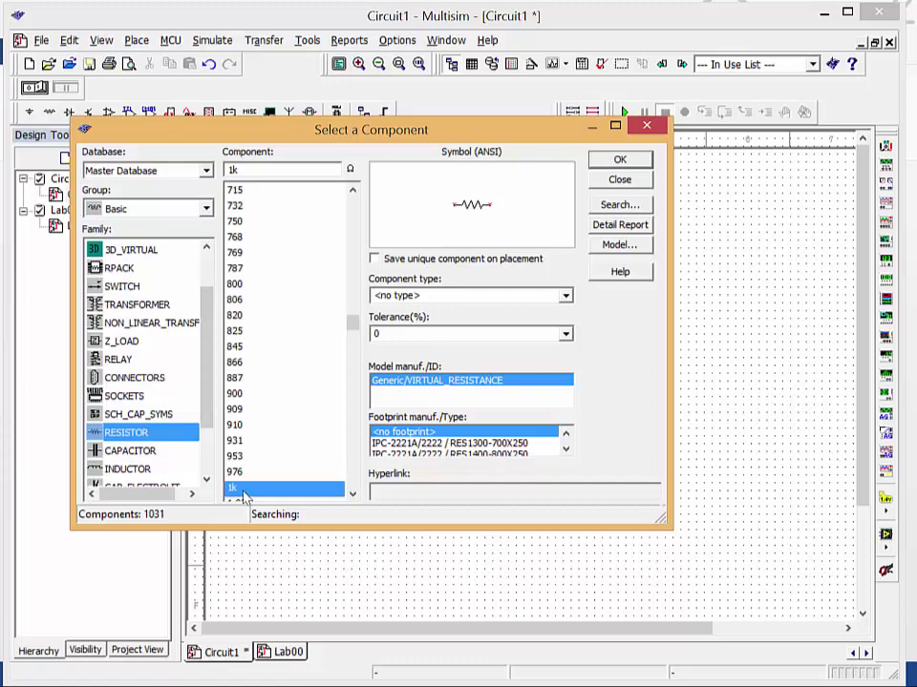
click(621, 160)
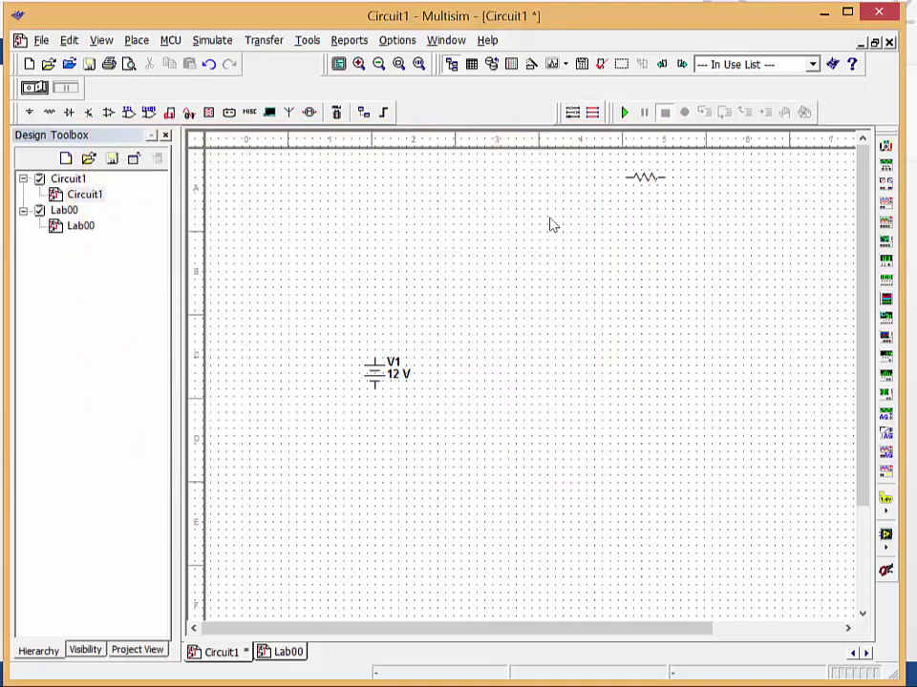
click(462, 317)
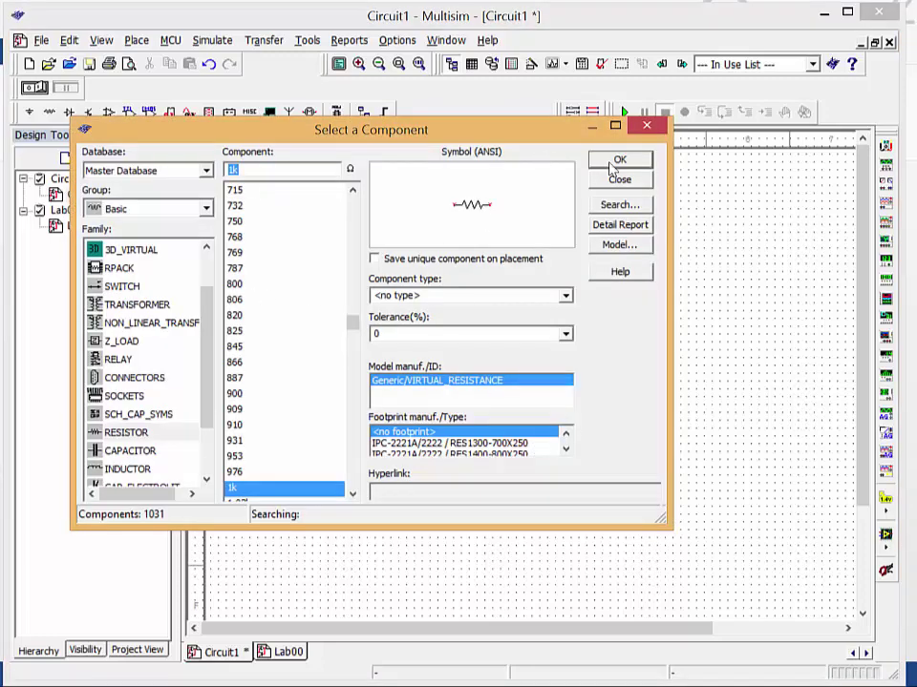
key(Return)
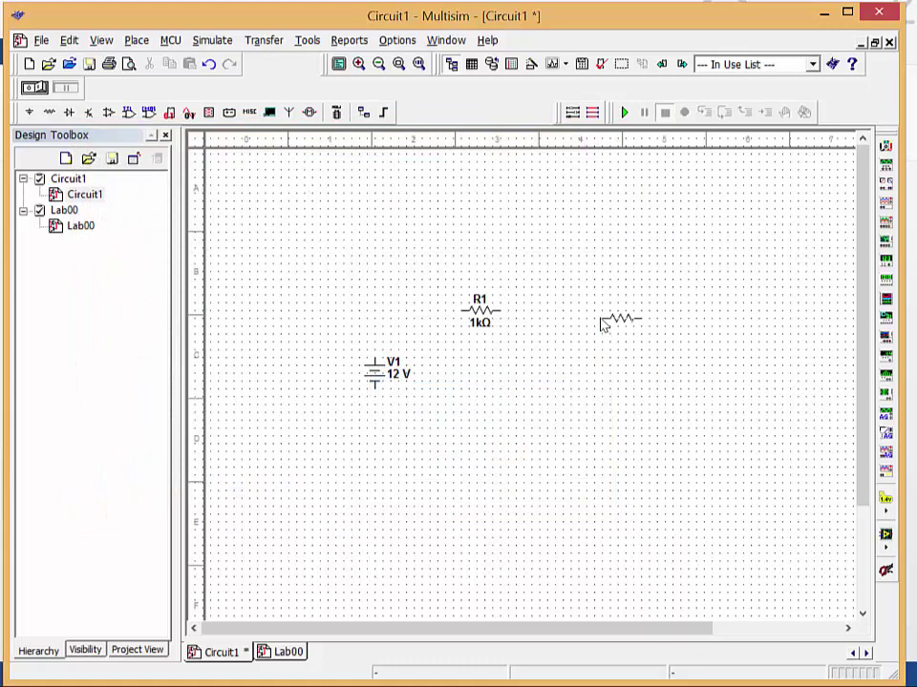
click(601, 325)
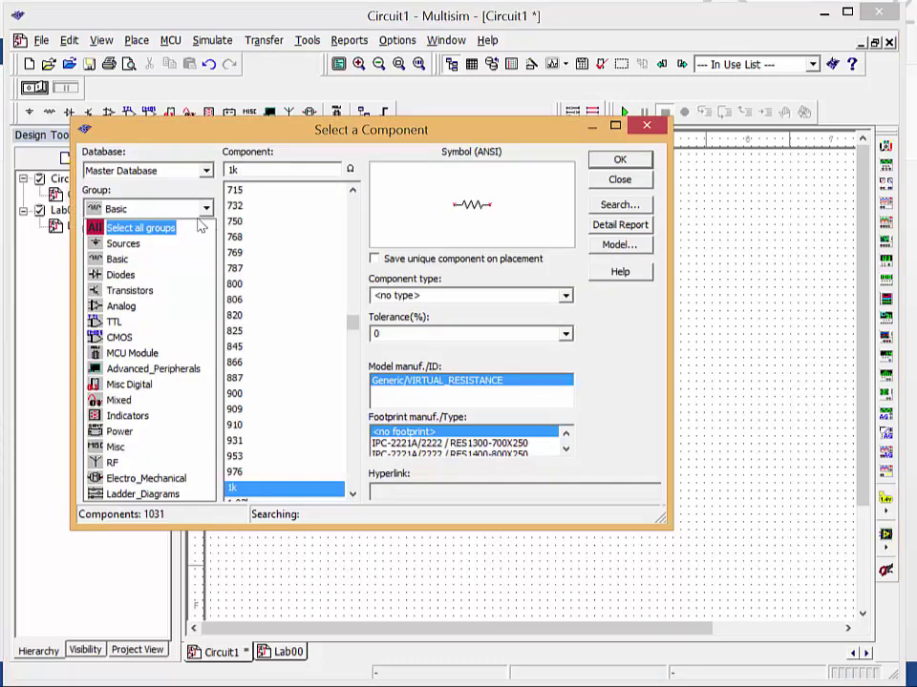
Step: Place a GROUND from Sources below the DC source and finish adding components
click(100, 138)
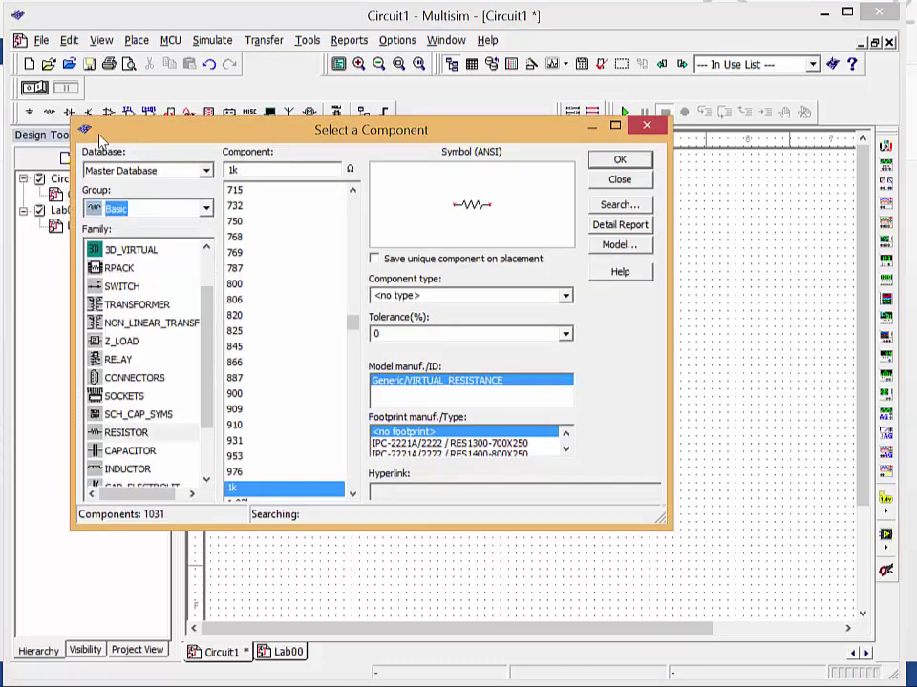
key(Up)
click(244, 237)
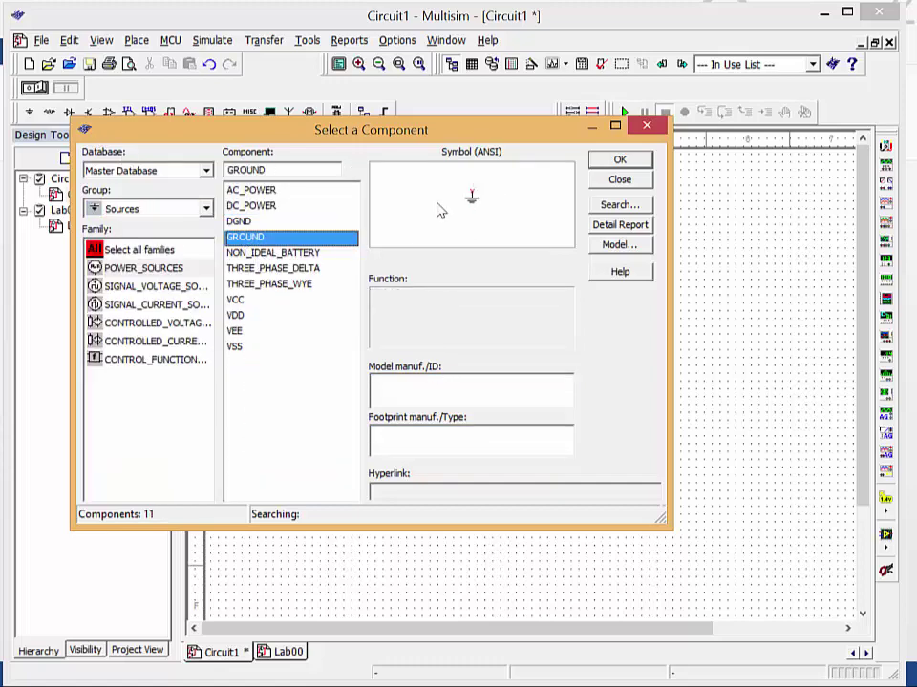
click(616, 160)
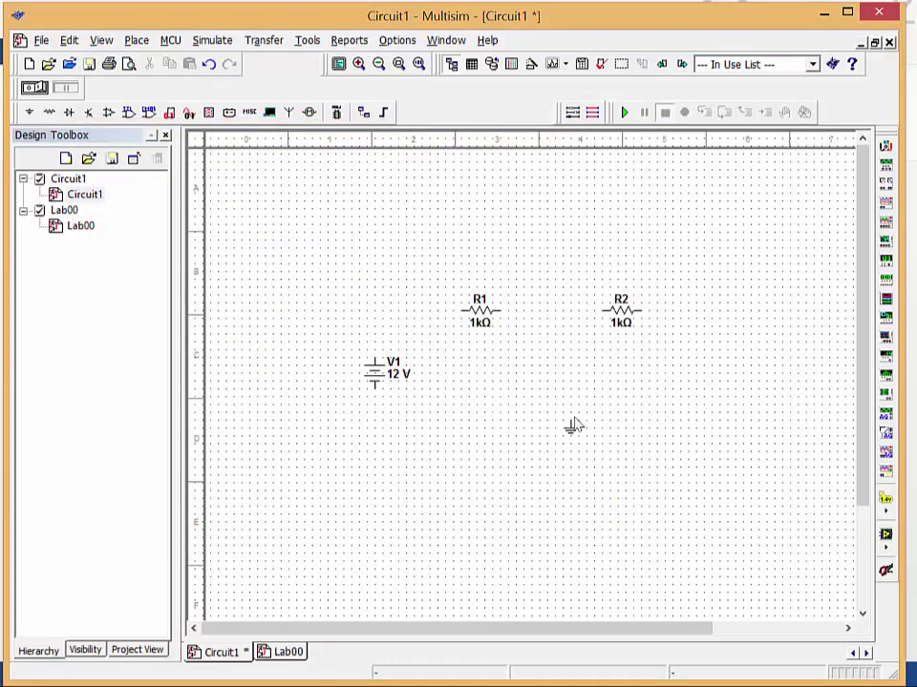
click(573, 427)
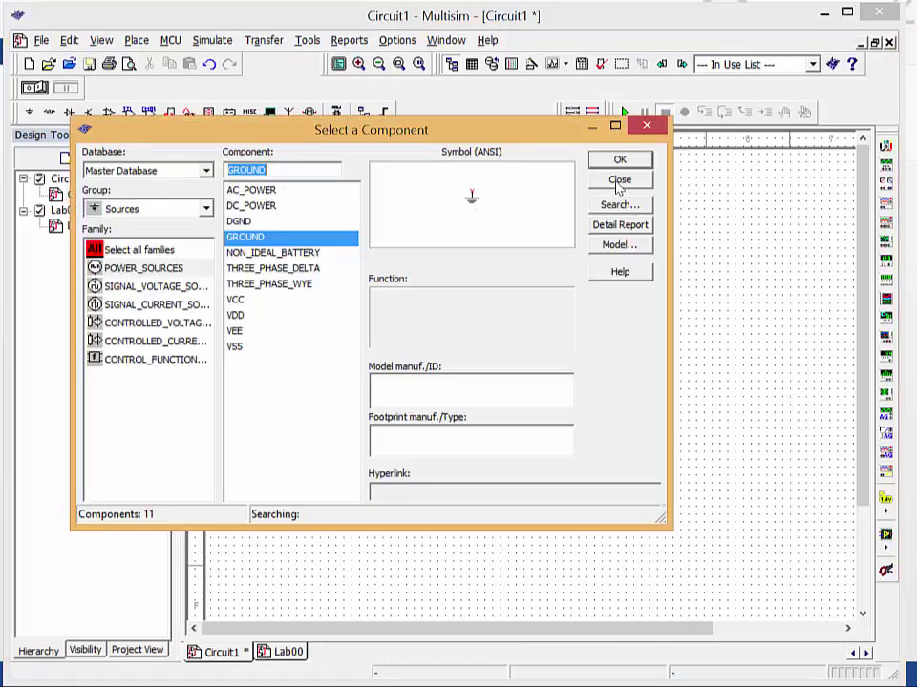
click(619, 180)
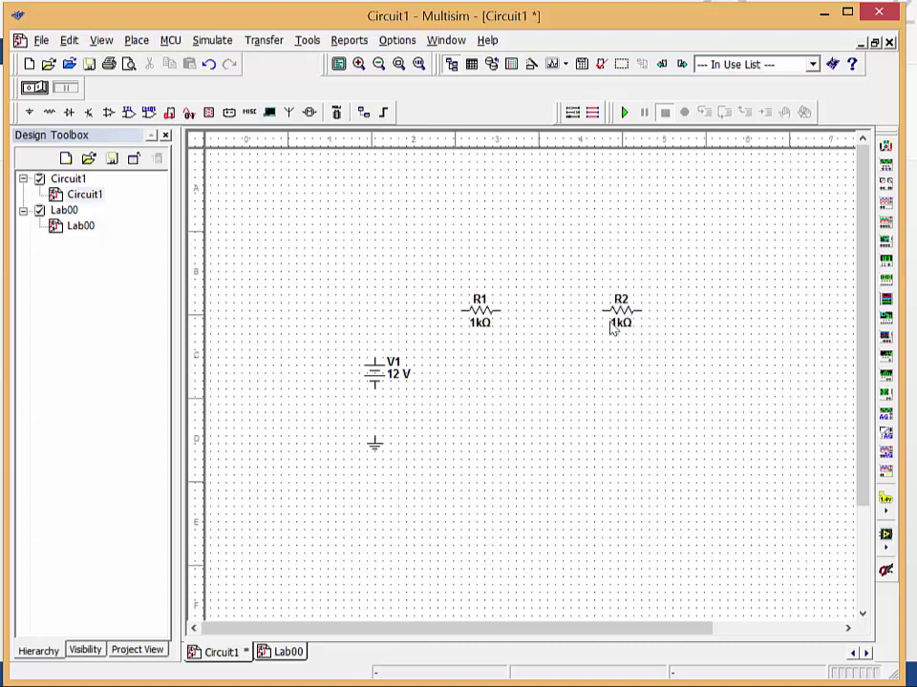
Step: Rotate R2 upright, move it nearer the source, and nudge R1 slightly higher
click(620, 308)
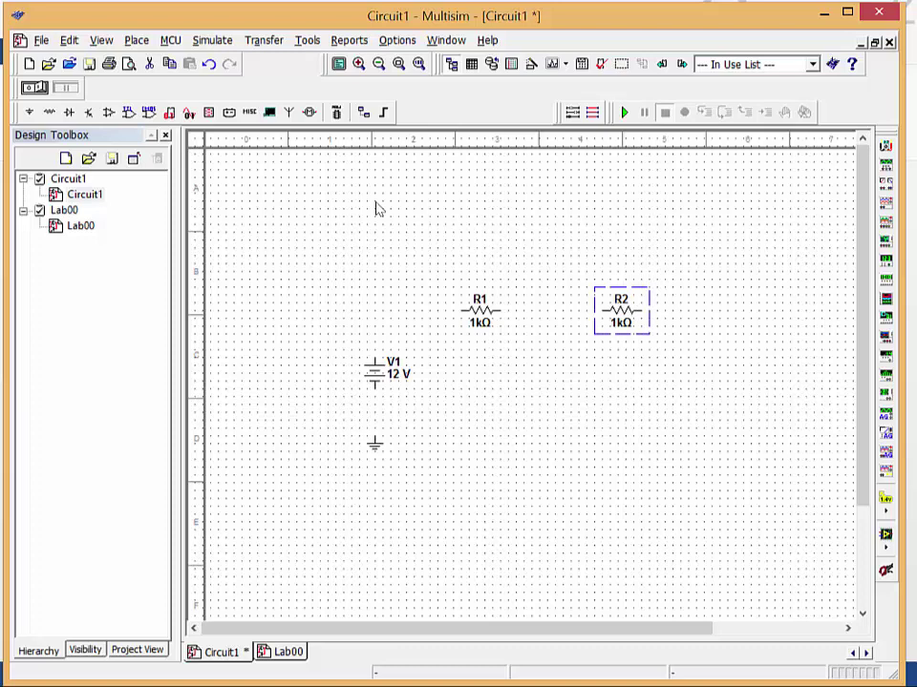
key(ctrl+r)
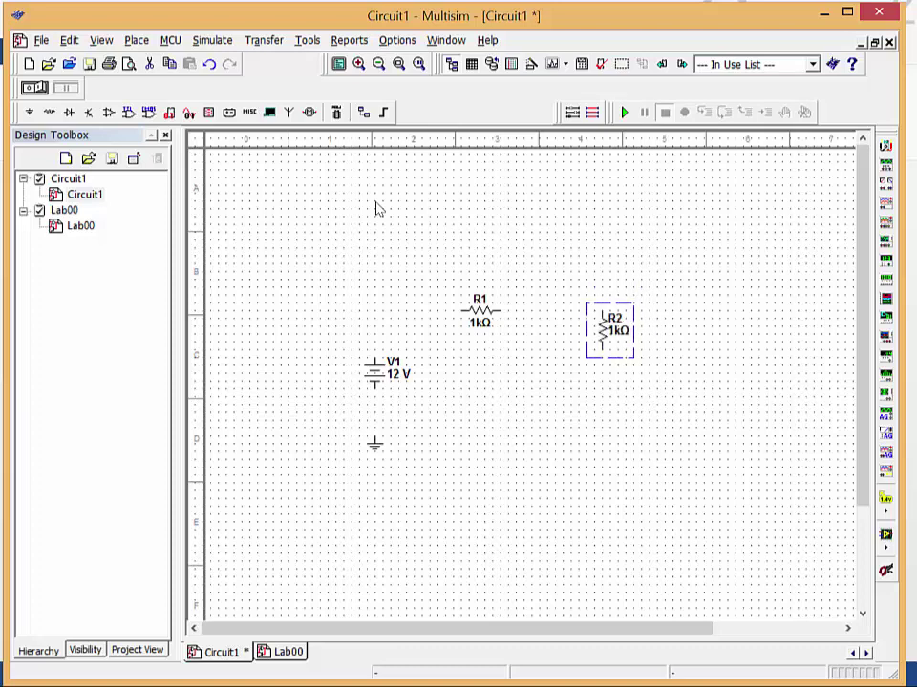
mouse_move(603, 336)
mouse_down()
mouse_move(580, 371)
mouse_move(549, 378)
mouse_move(564, 369)
mouse_up()
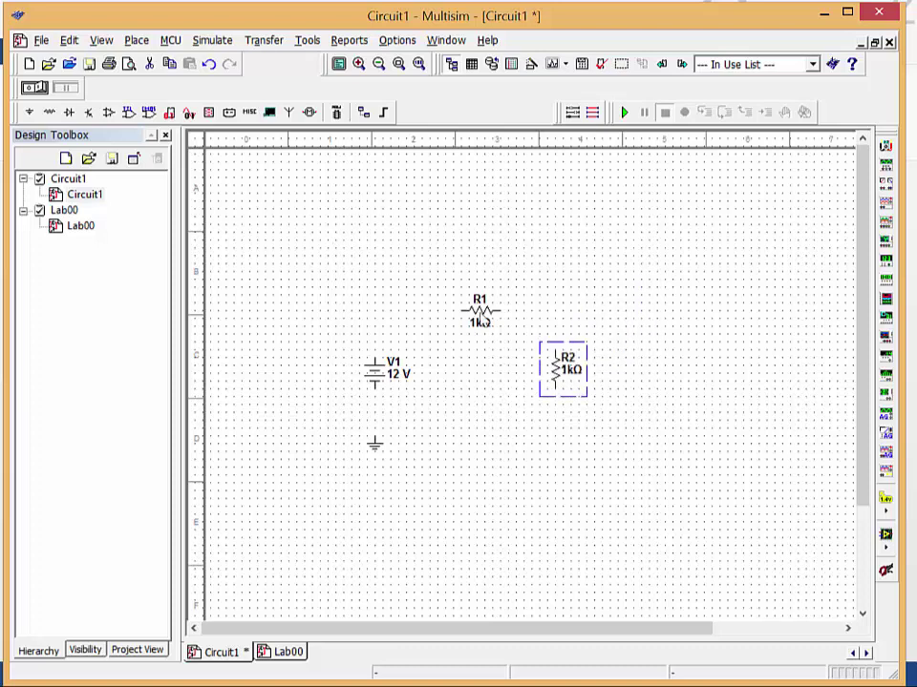
click(480, 310)
key(Up)
key(Up)
key(Up)
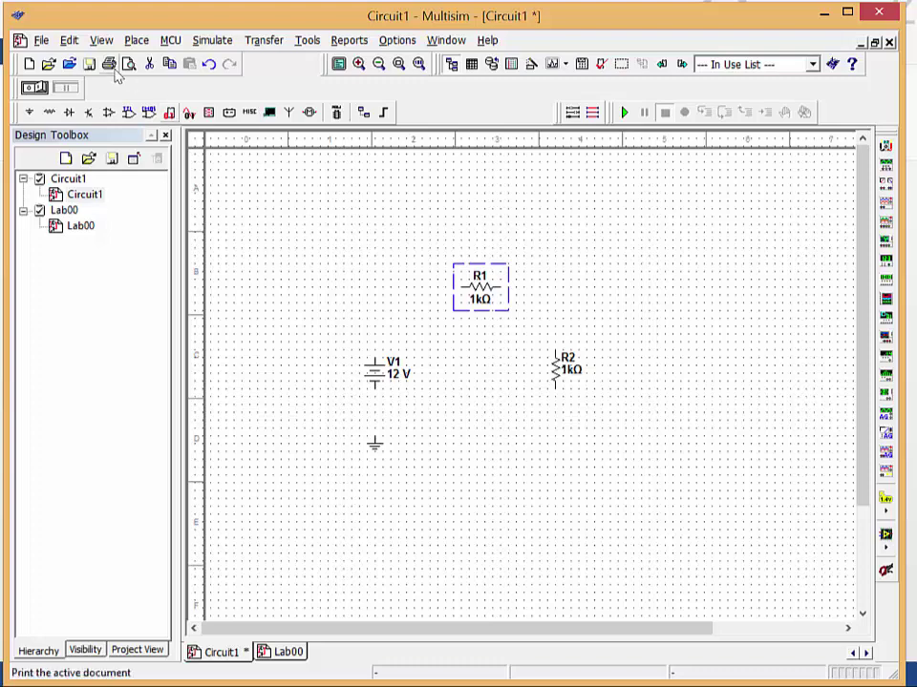
Step: Wire V1 to R1, R1 to R2, and R2 back to V1 in a closed loop
click(136, 40)
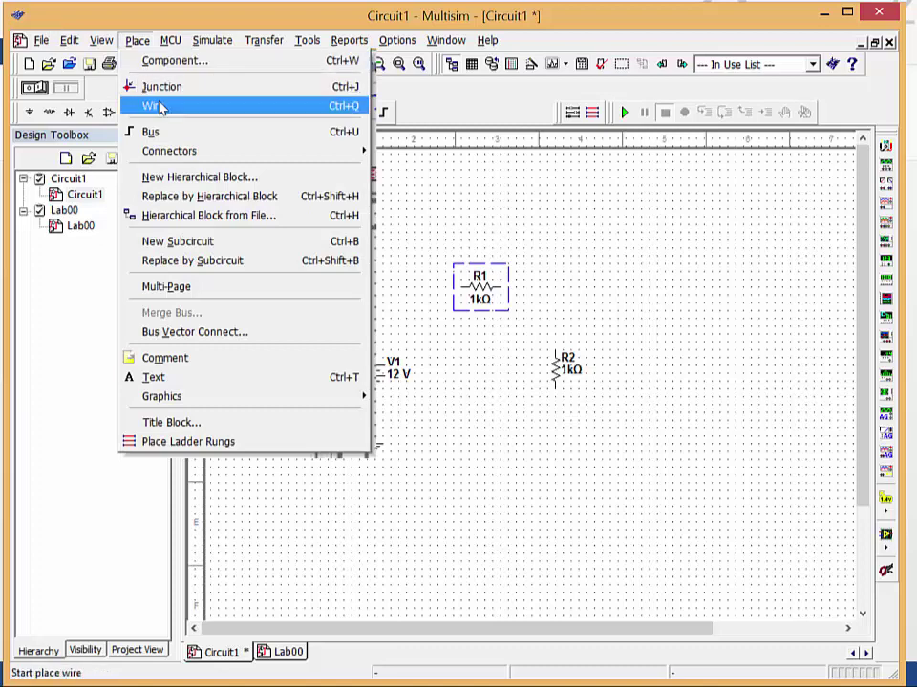
click(190, 106)
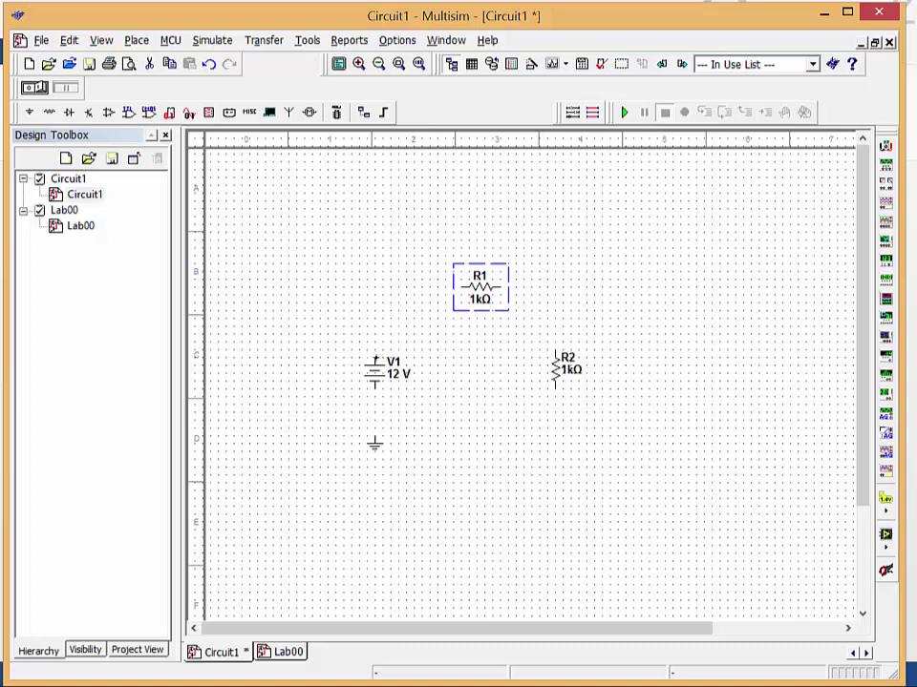
click(374, 359)
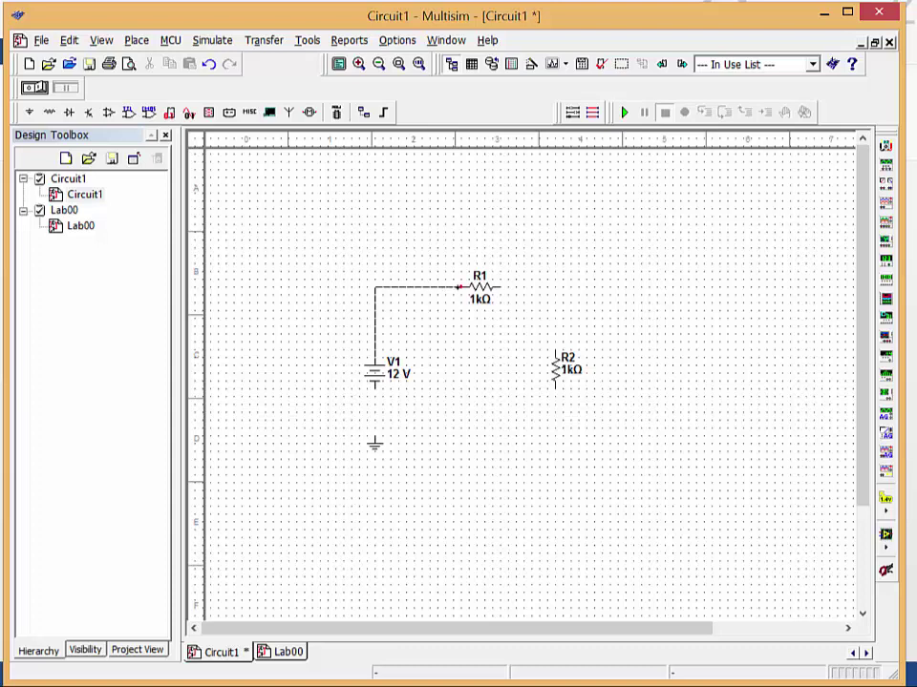
click(460, 286)
click(499, 286)
click(555, 351)
click(554, 389)
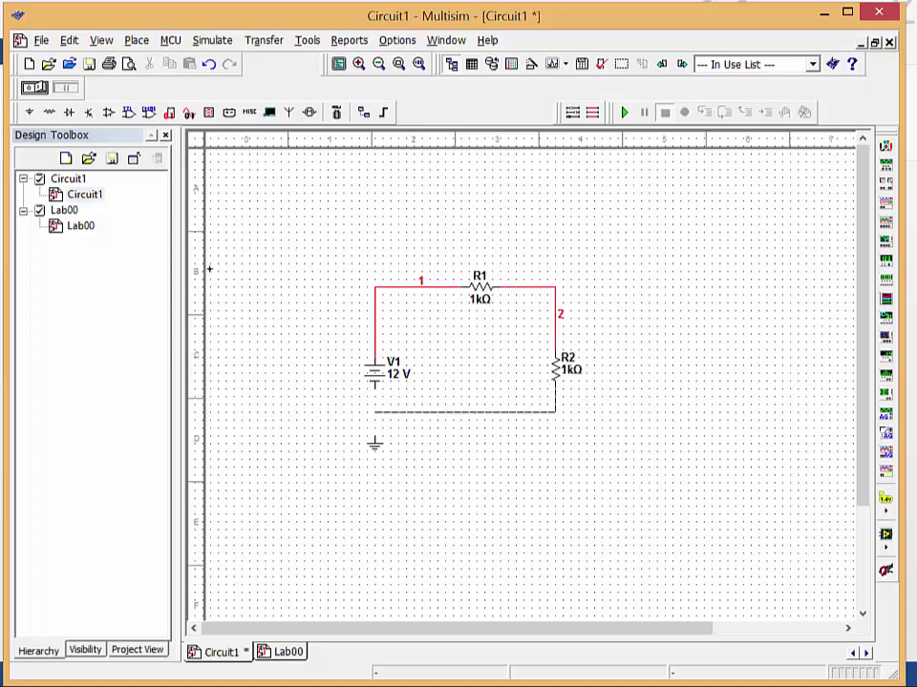
click(374, 390)
Step: Drag the ground symbol down onto the bottom wire of the loop
click(374, 444)
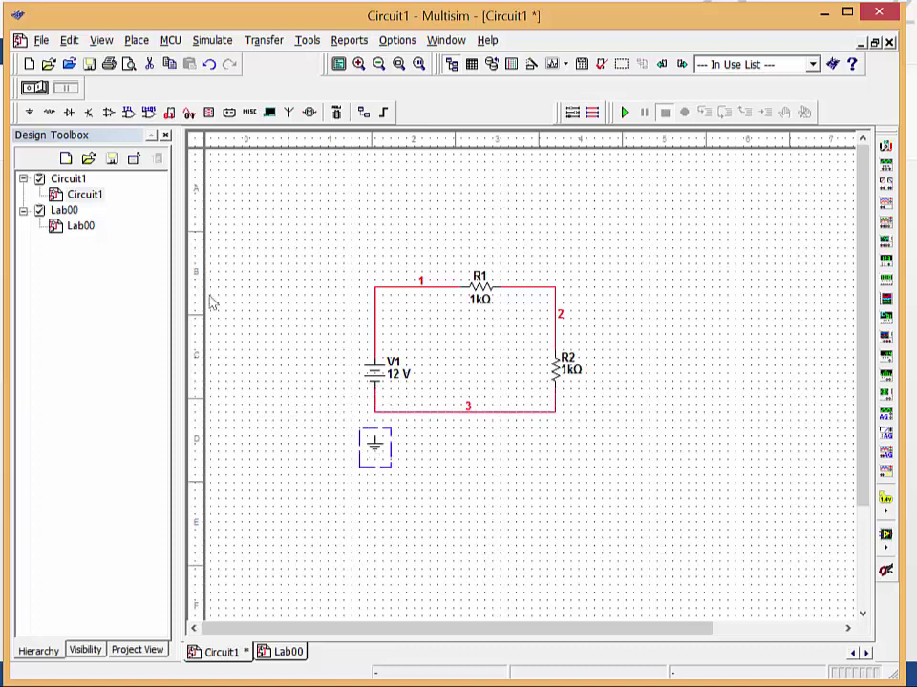
drag(374, 444, 445, 468)
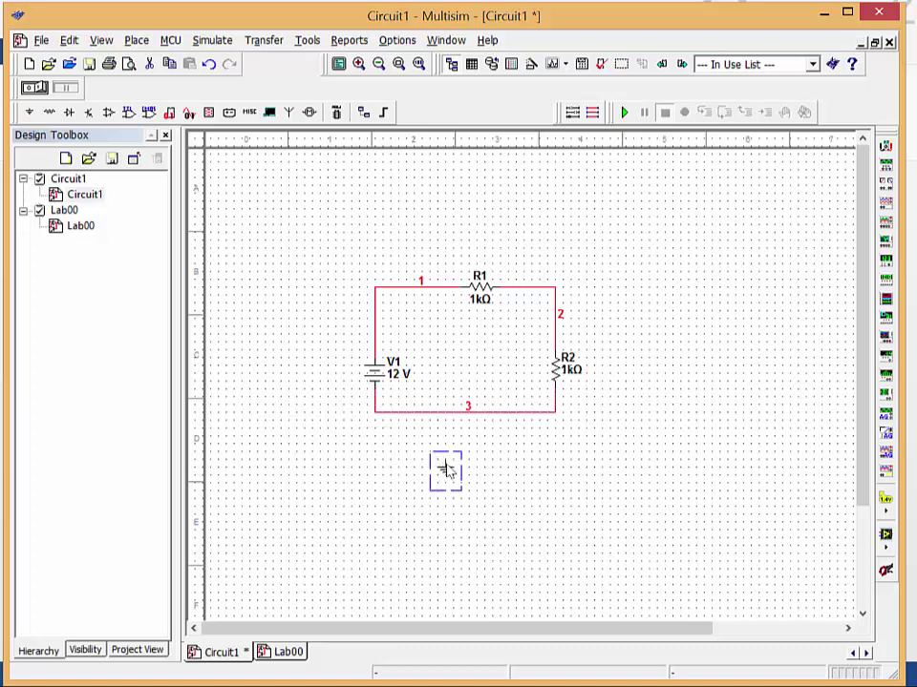
click(256, 303)
click(137, 42)
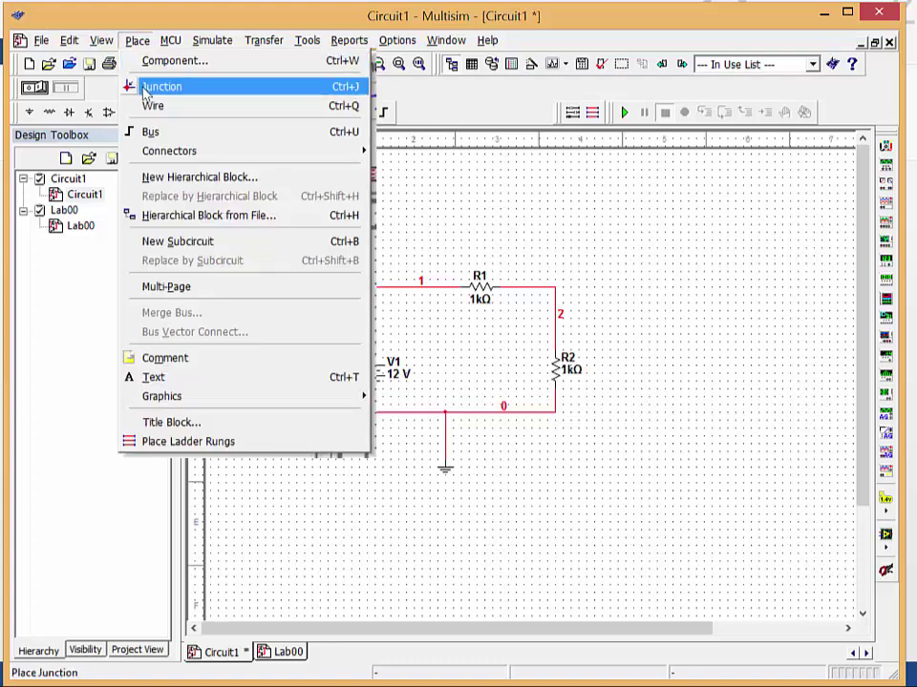
click(217, 349)
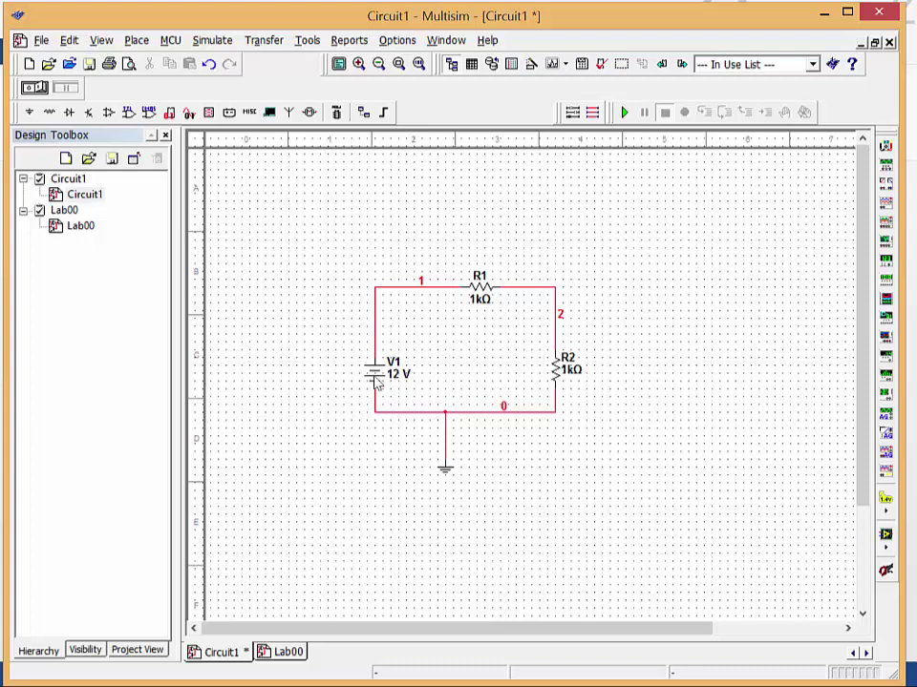
Step: Change source V1's voltage from 12 V to 10 V
double_click(376, 382)
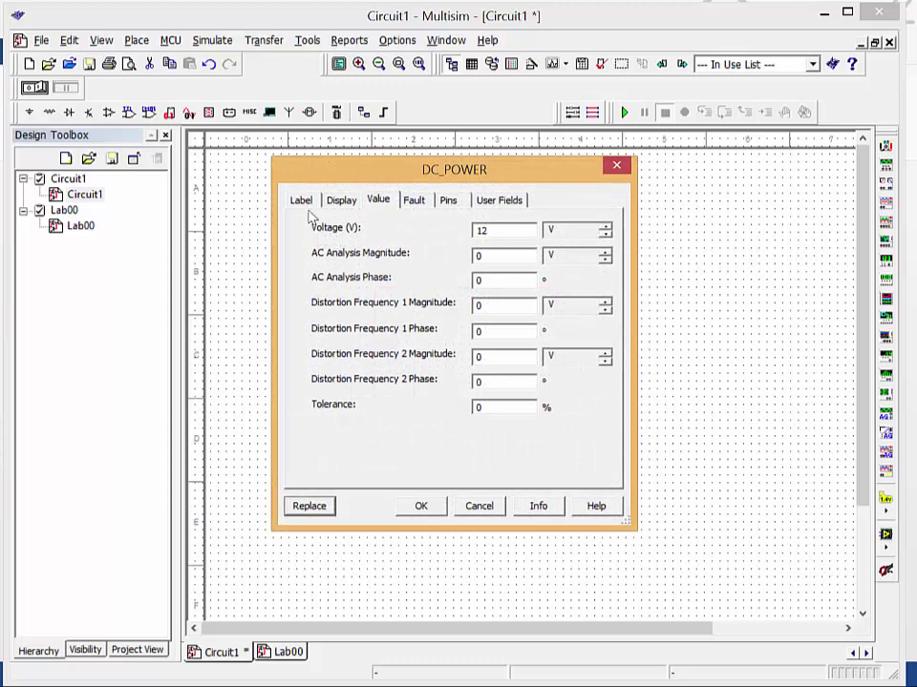
click(493, 231)
click(420, 509)
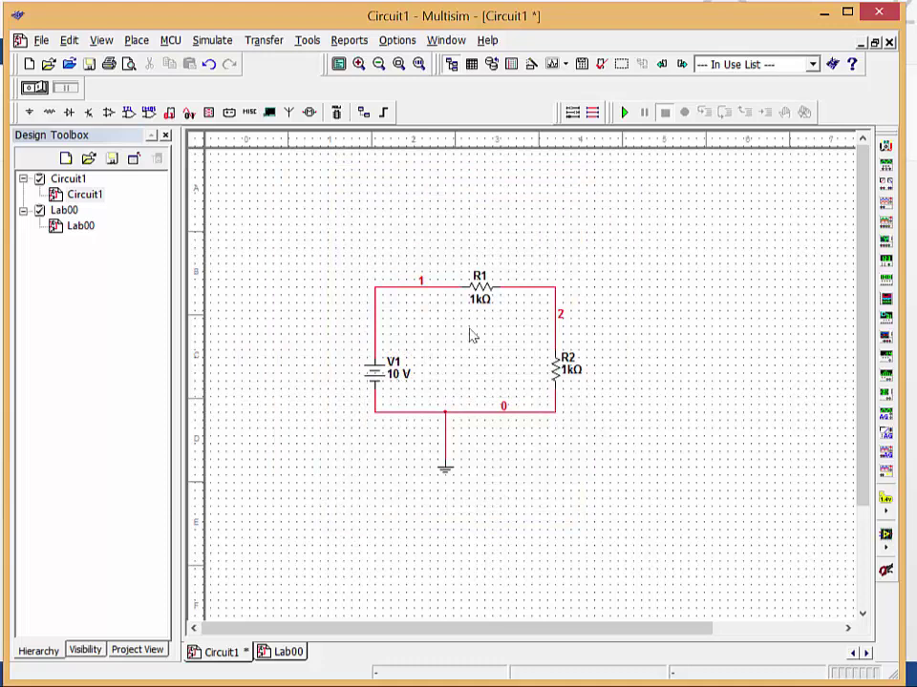
Step: Change resistor R1's resistance from 1k to 500 Ω
click(485, 289)
double_click(483, 287)
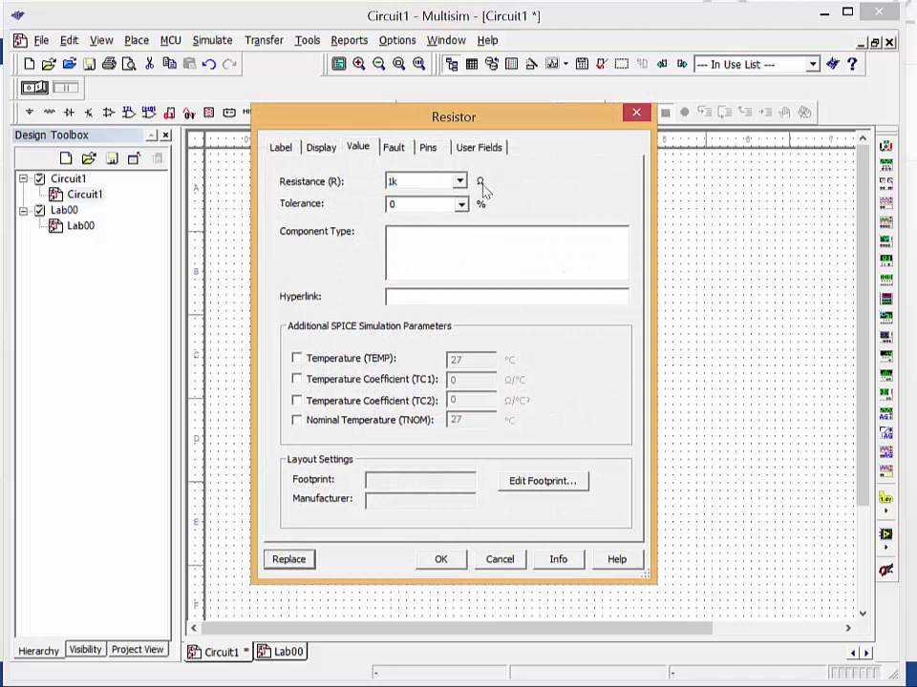
key(BackSpace)
key(BackSpace)
key(Return)
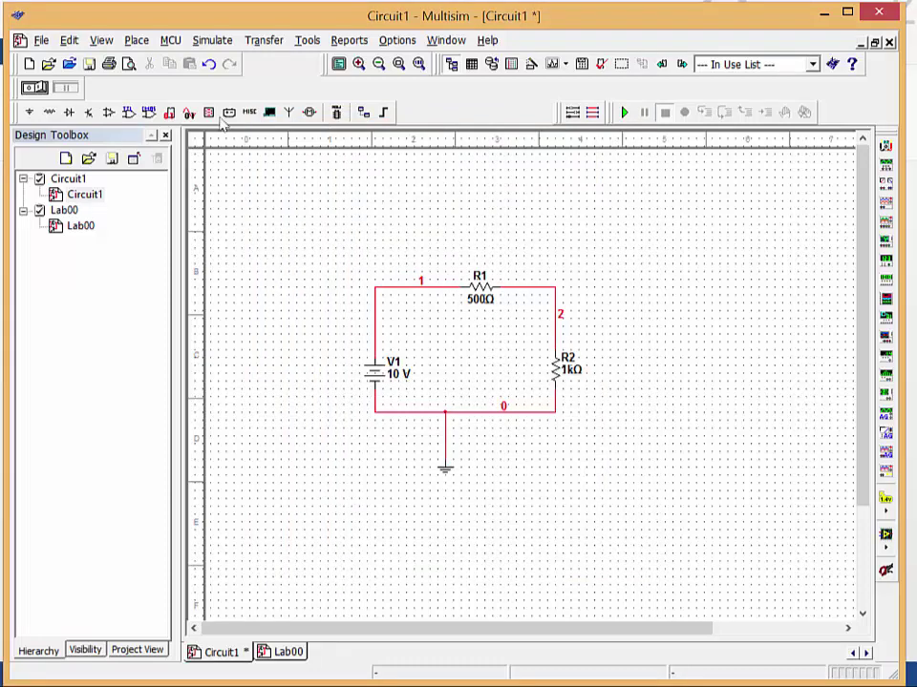
Step: Place an Agilent multimeter, XMM1, from Simulate > Instruments above the circuit
click(204, 43)
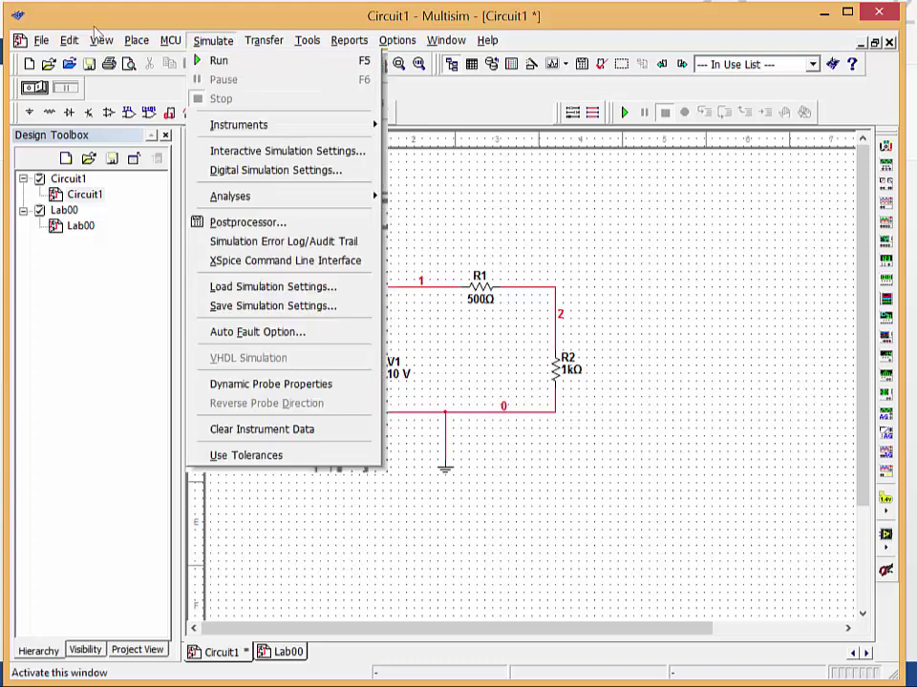
mouse_move(239, 125)
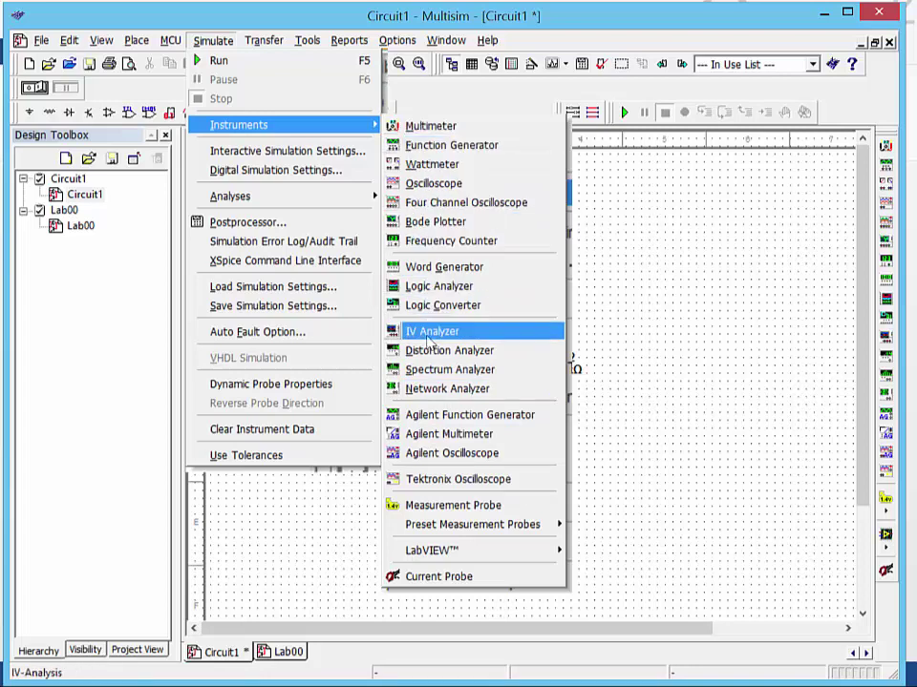
click(432, 436)
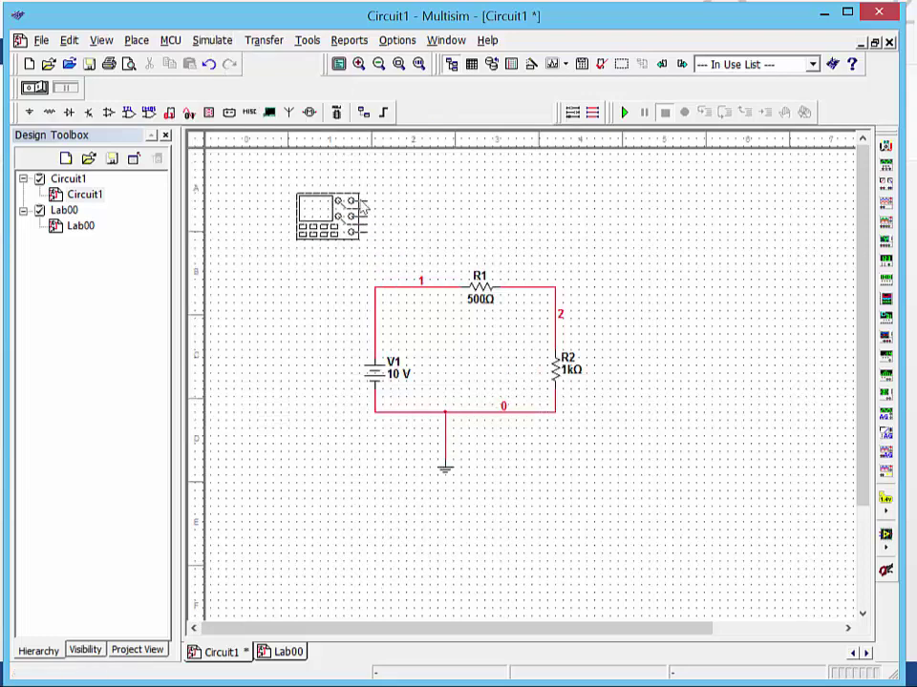
click(332, 191)
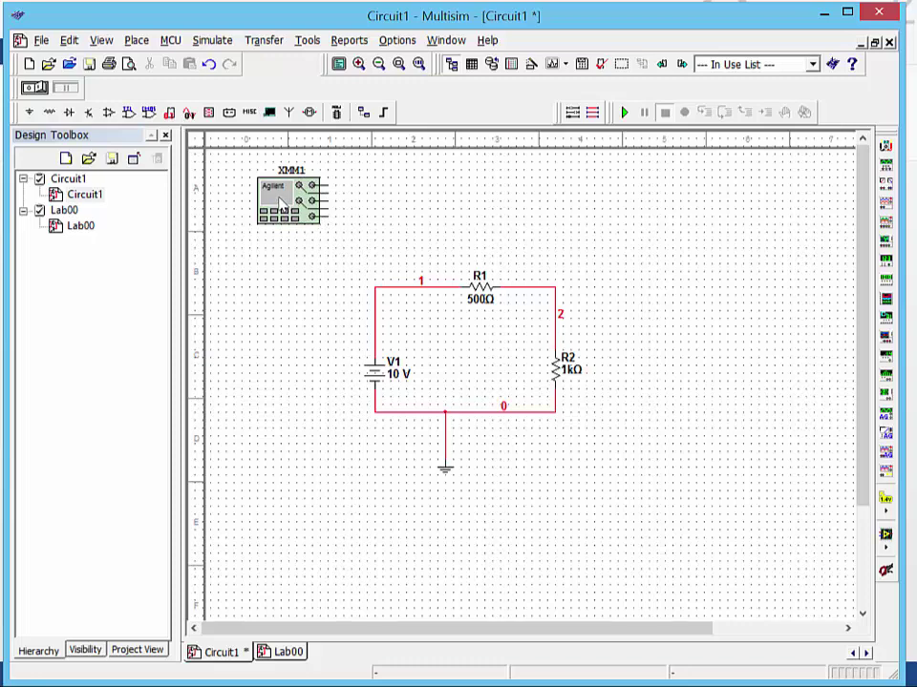
Step: Open XMM1's Agilent front panel and move it toward the lower right
double_click(283, 208)
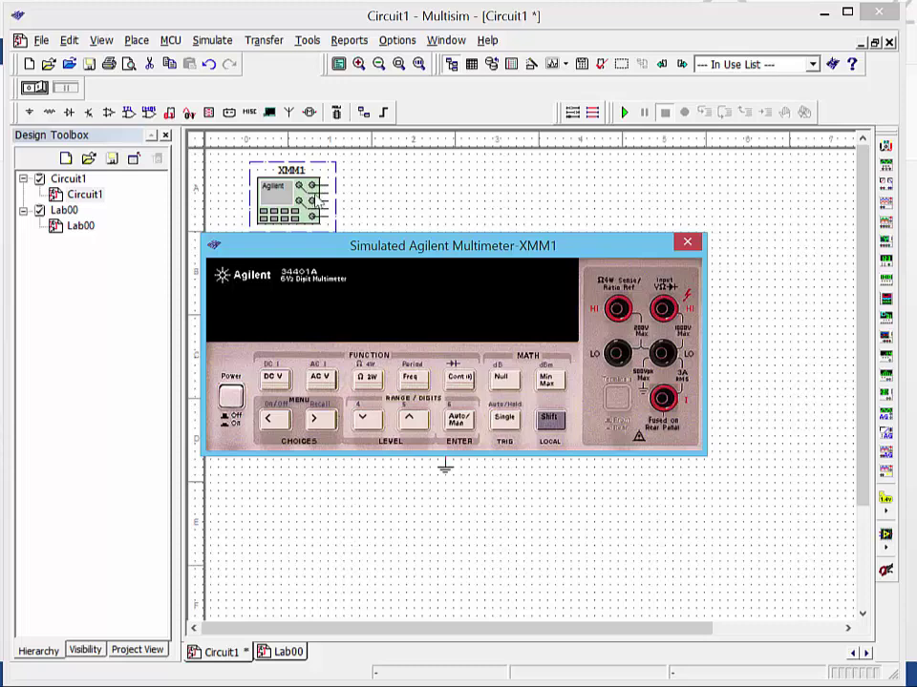
mouse_move(537, 253)
mouse_down()
mouse_move(629, 230)
mouse_move(690, 423)
mouse_up()
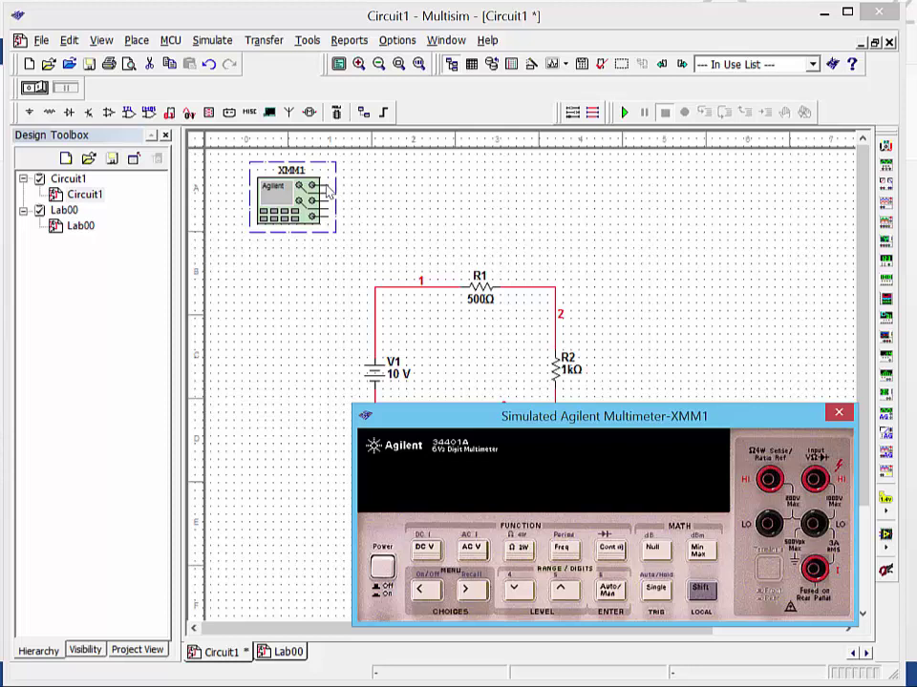
Step: Wire XMM1 across R1, then switch the meter on and set it to DC volts
click(332, 190)
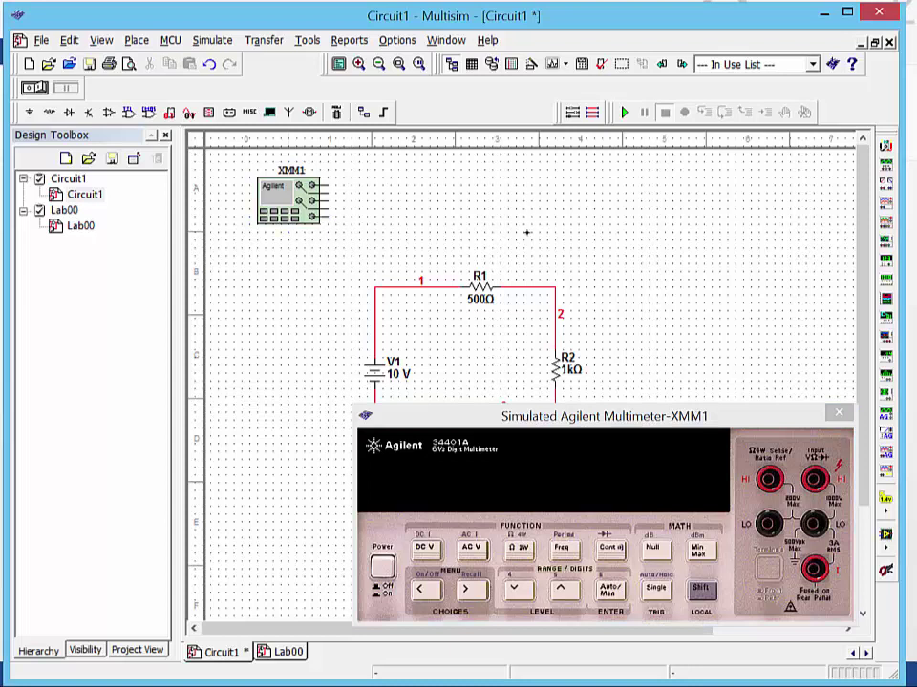
click(532, 286)
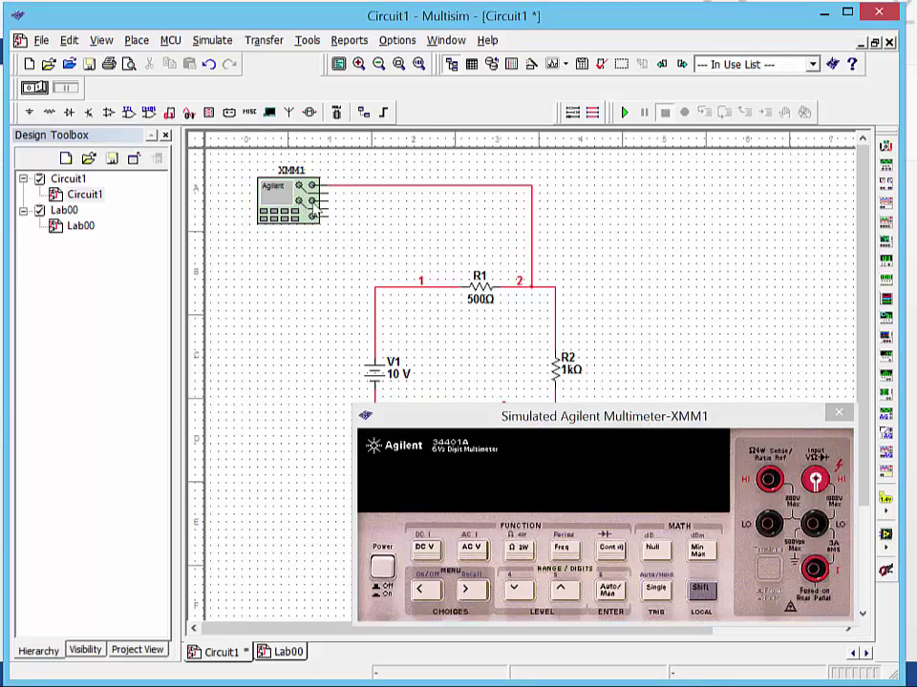
drag(322, 201, 437, 287)
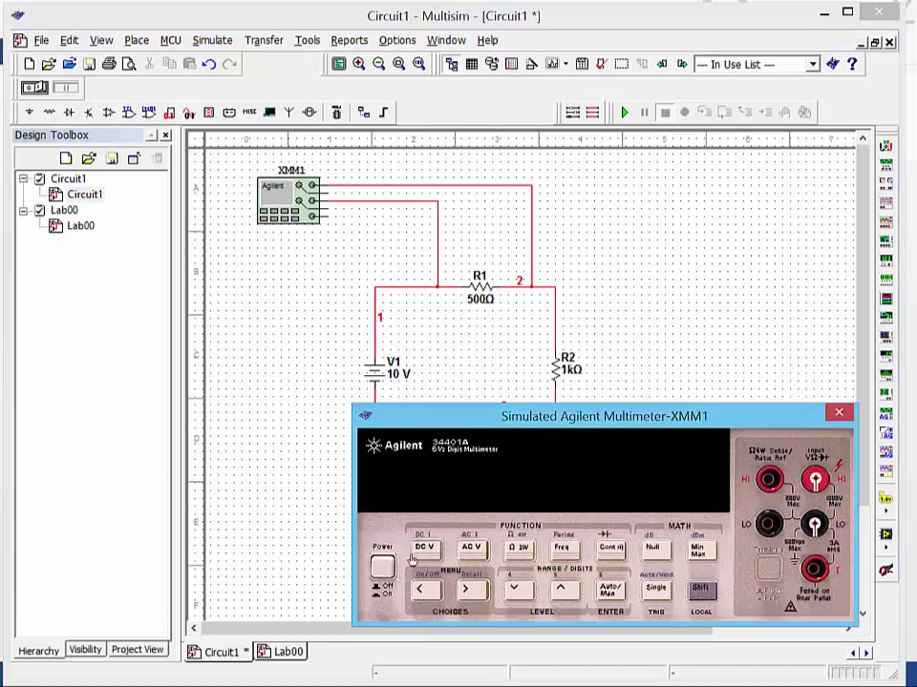
click(382, 567)
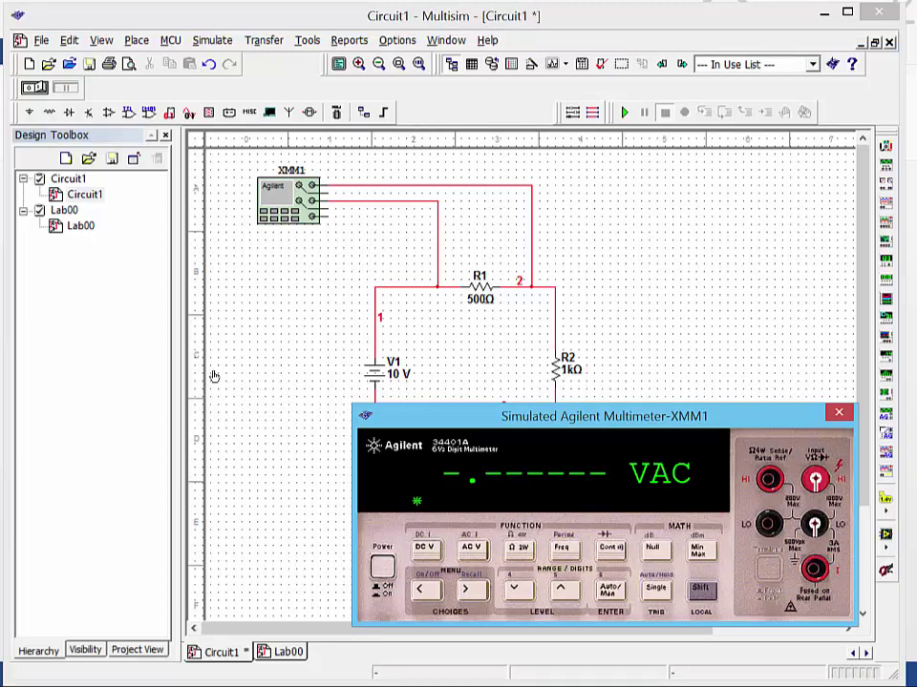
click(425, 549)
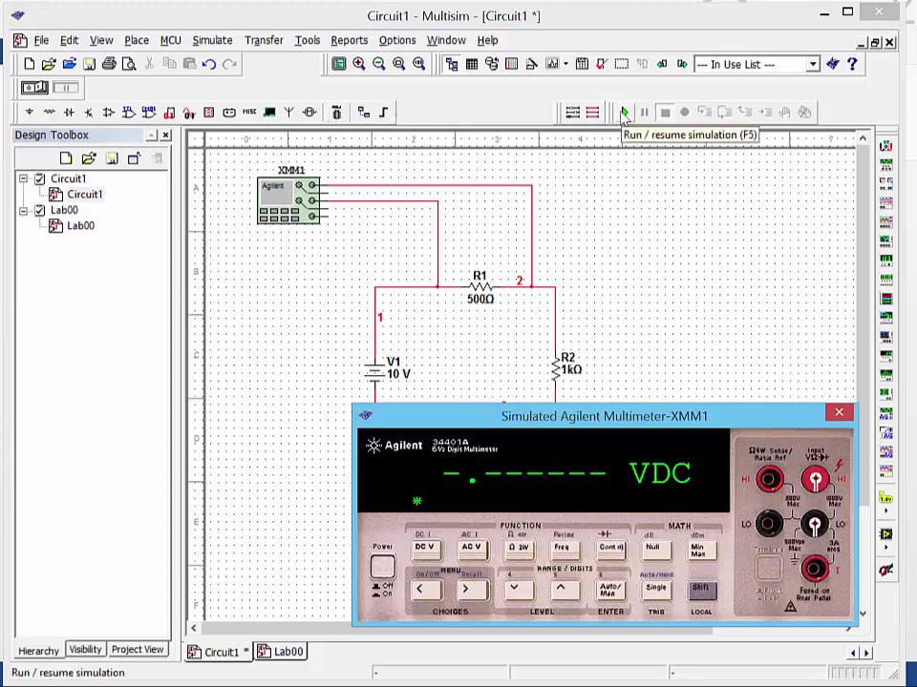
Step: Run the simulation to read −3.33333 V DC and move the meter panel off the circuit
click(624, 113)
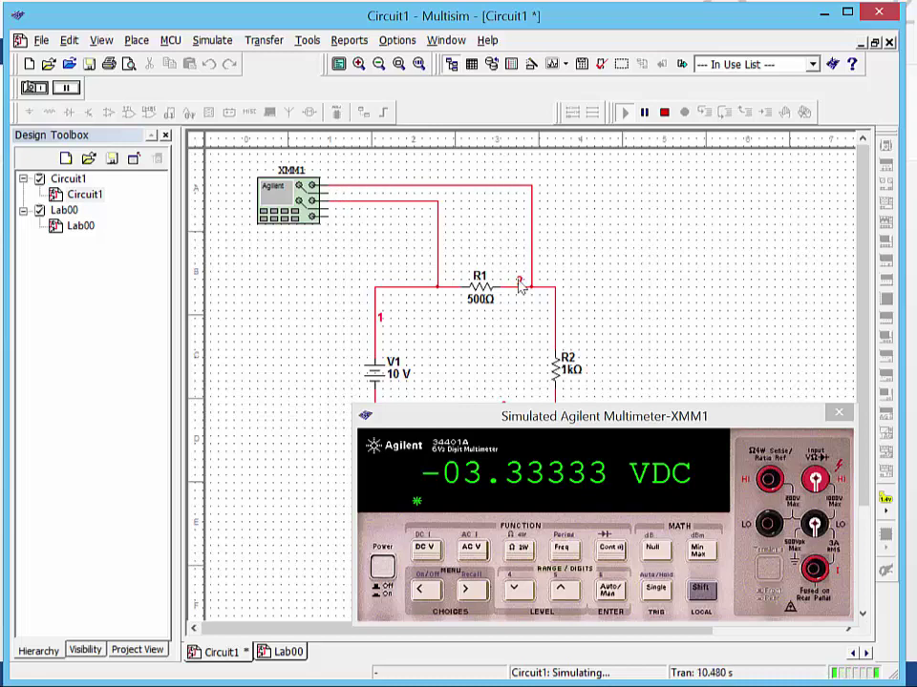
mouse_move(659, 416)
mouse_down()
mouse_move(656, 181)
mouse_move(683, 24)
mouse_up()
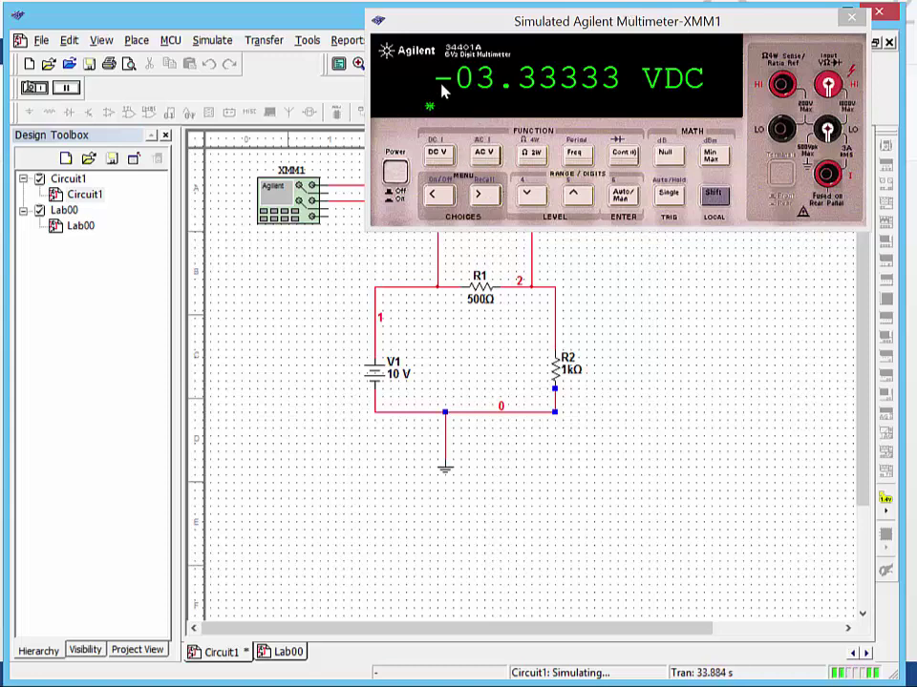
Step: Stop the simulation and remove the multimeter's existing wires
click(851, 16)
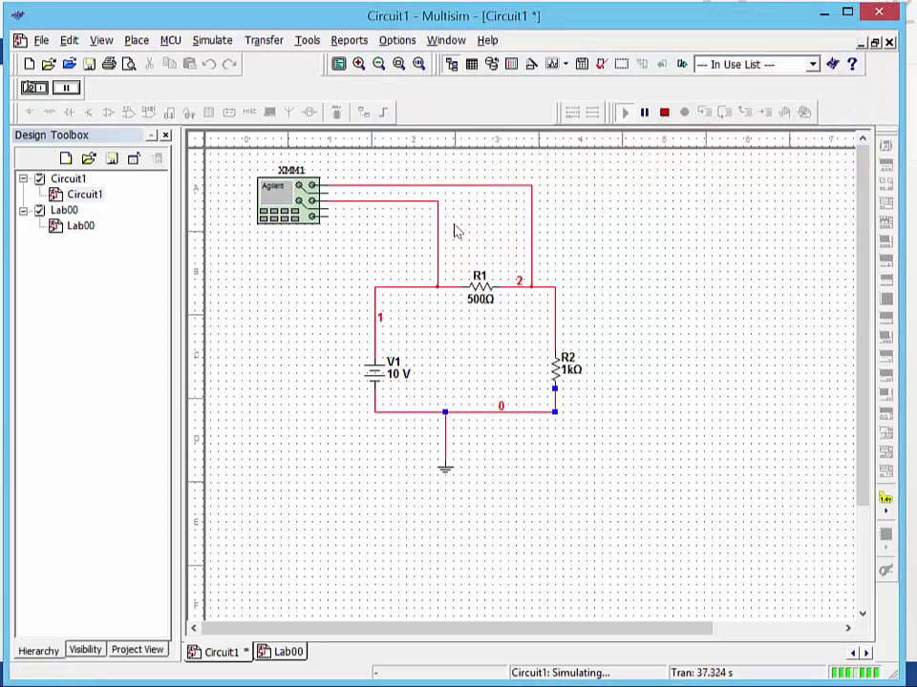
click(410, 202)
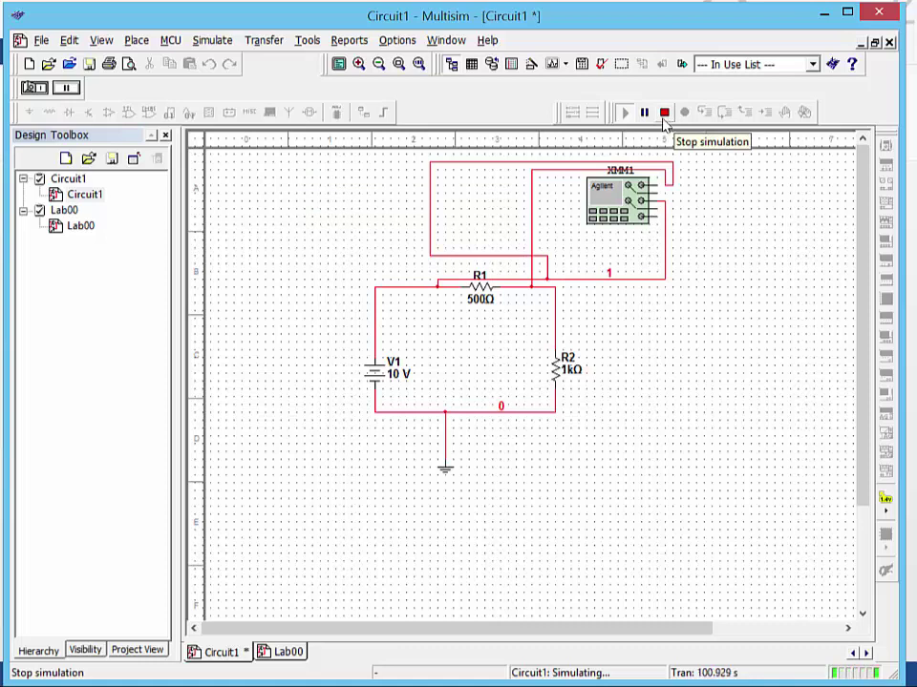
click(663, 113)
key(ctrl+z)
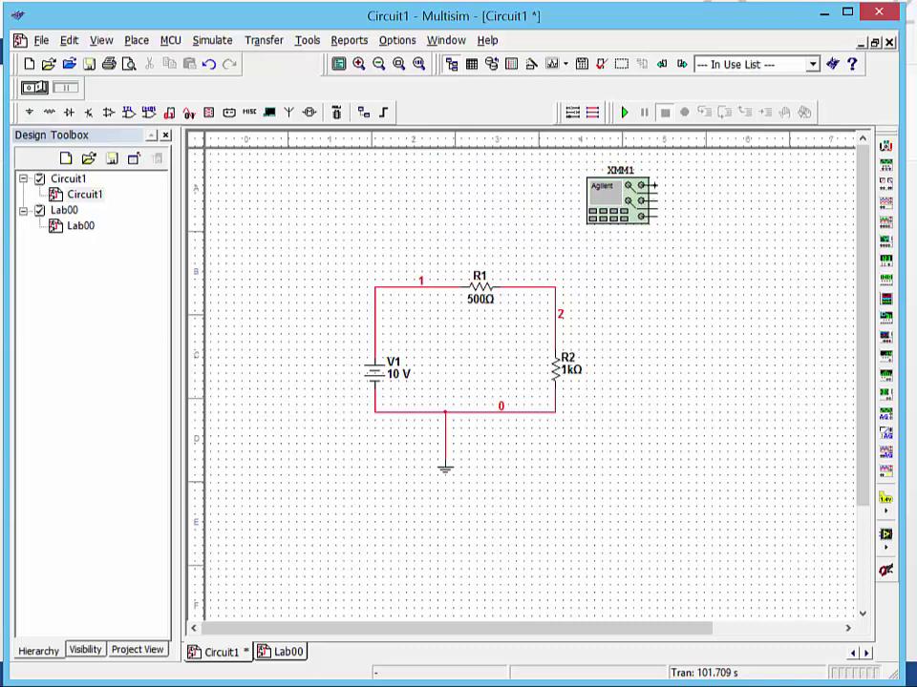
Step: Wire the multimeter's terminals to node 1 and the R1–R2 node 2
click(649, 184)
click(383, 287)
click(653, 199)
click(531, 287)
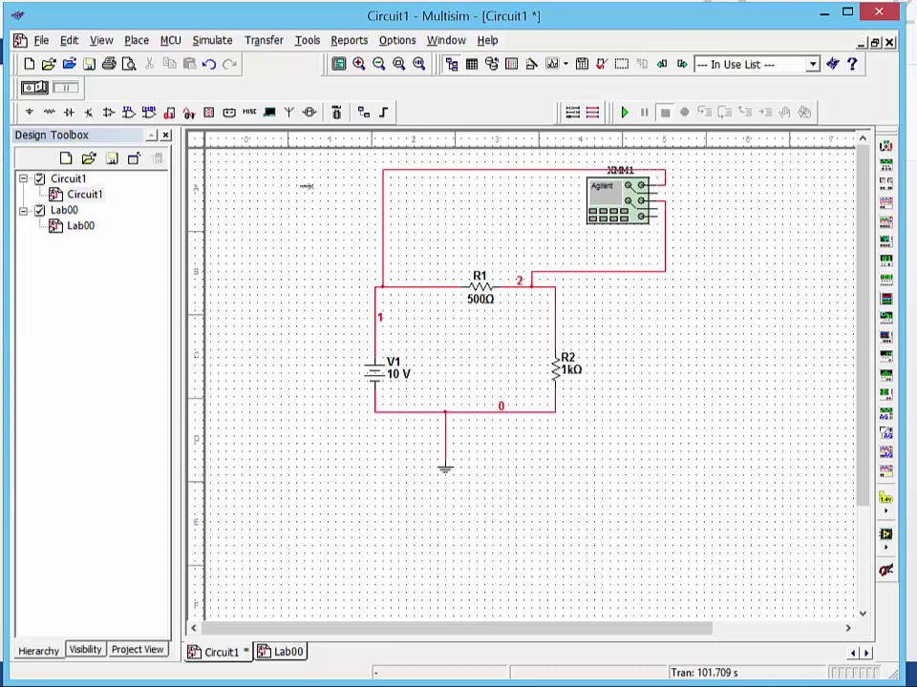
Step: Run the simulation to read +3.33333 V DC across R1, then delete the node-2 lead
double_click(605, 204)
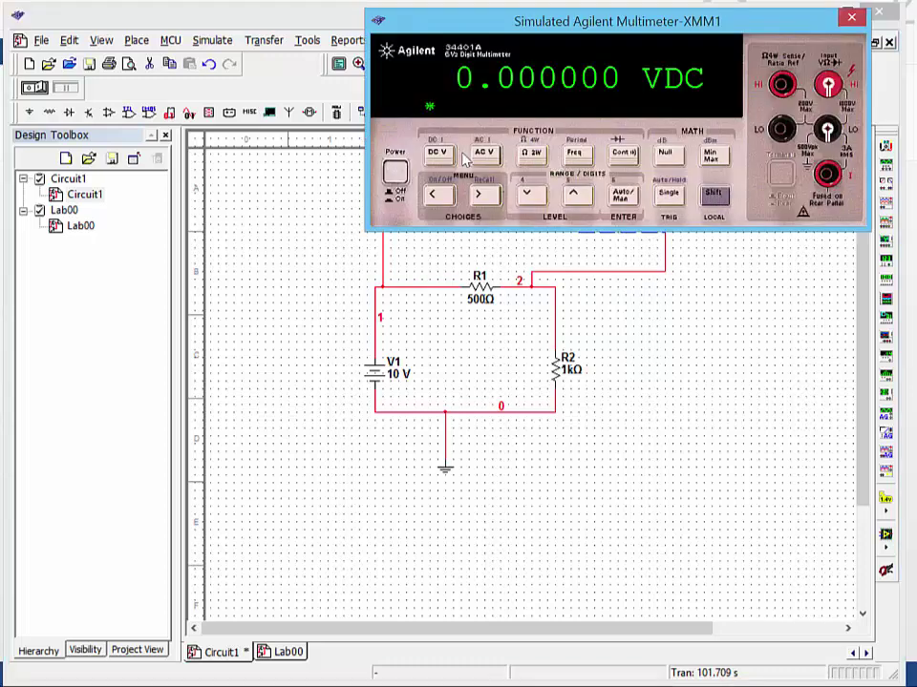
drag(611, 21, 329, 439)
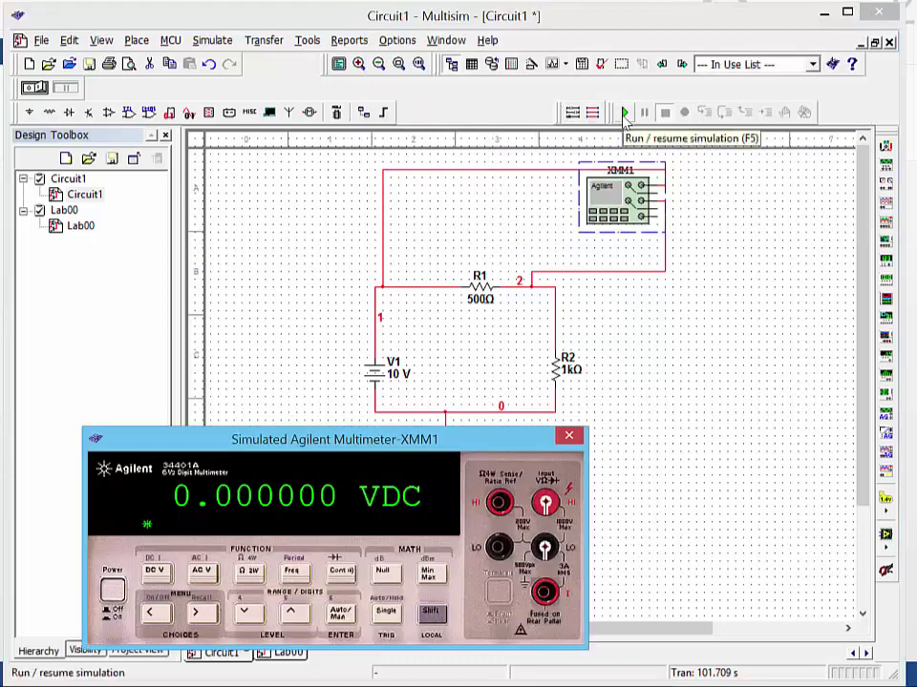
click(624, 113)
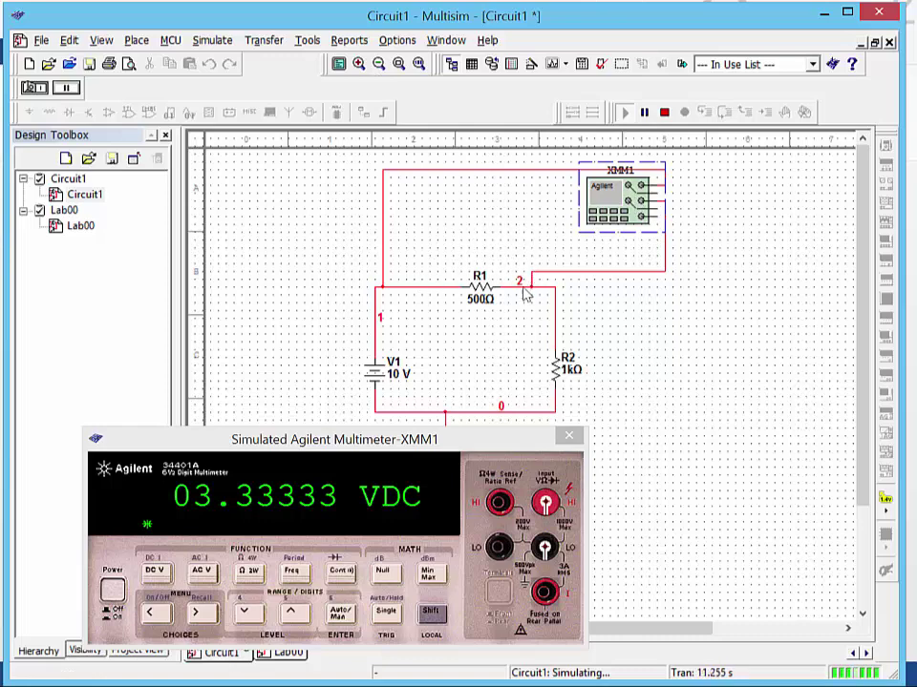
click(531, 282)
key(Delete)
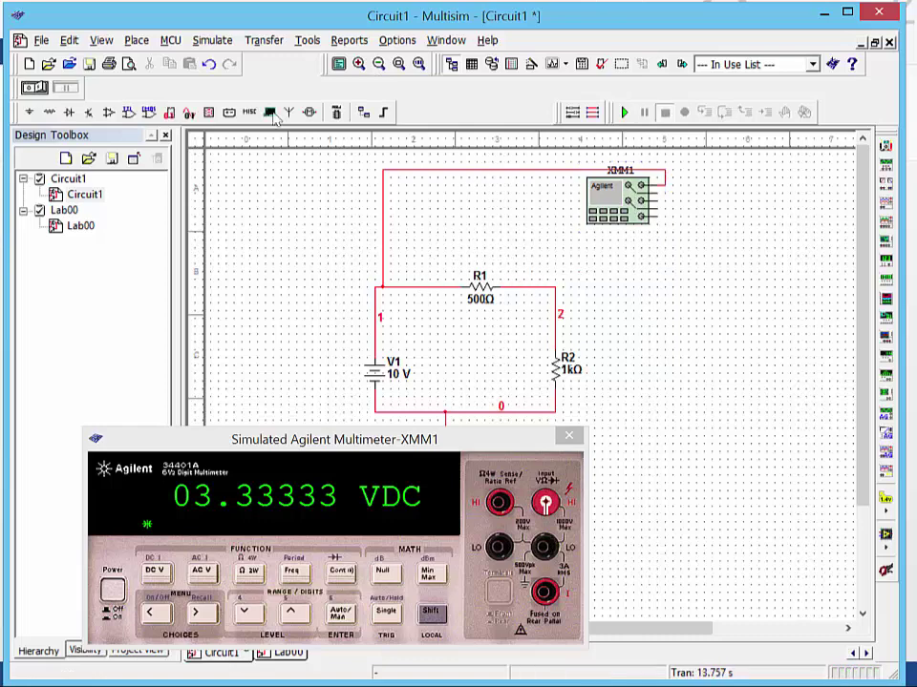
Step: Delete the multimeter's node-1 lead and switch the meter to DC current via Shift
click(469, 173)
key(Delete)
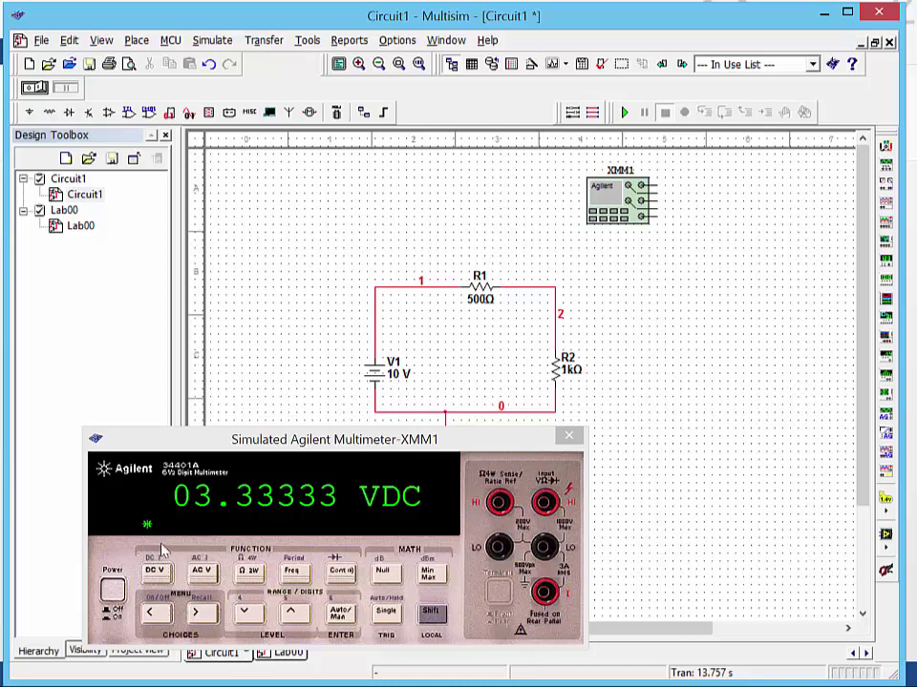
click(433, 616)
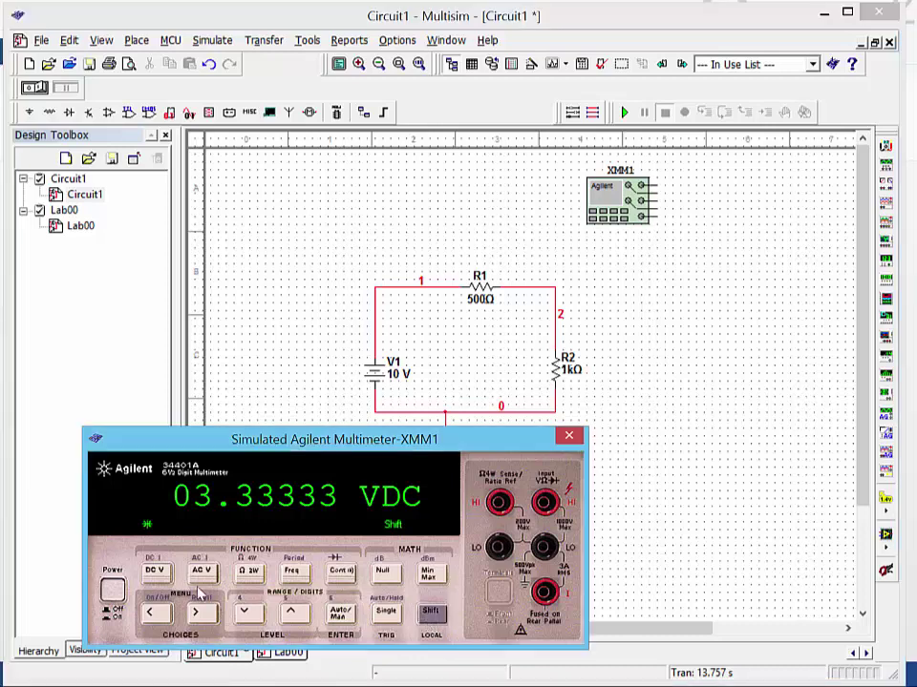
click(155, 572)
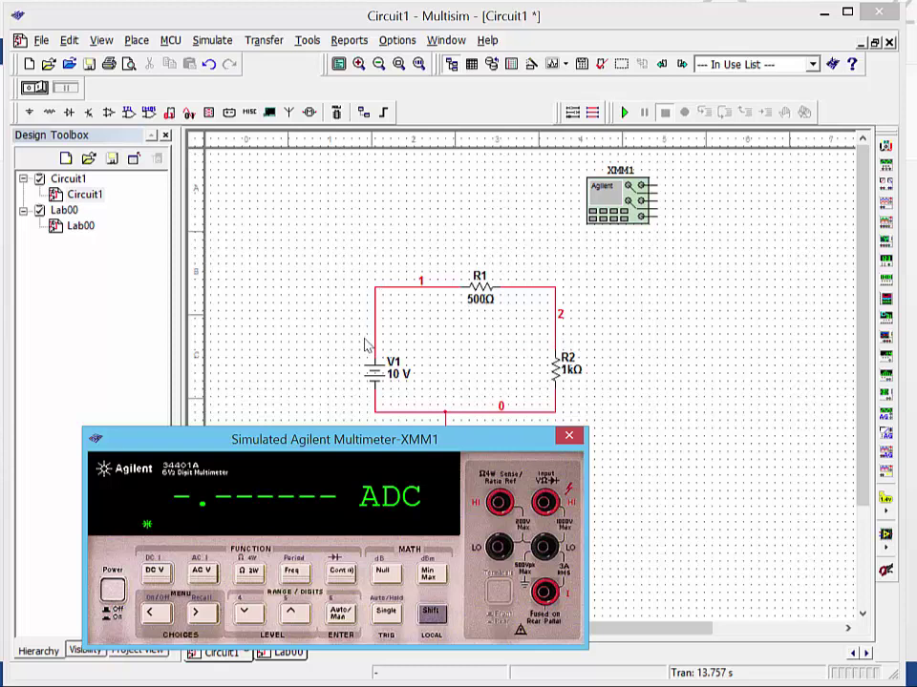
Step: Delete the V1–R1 wire and move the multimeter to the upper left
click(389, 288)
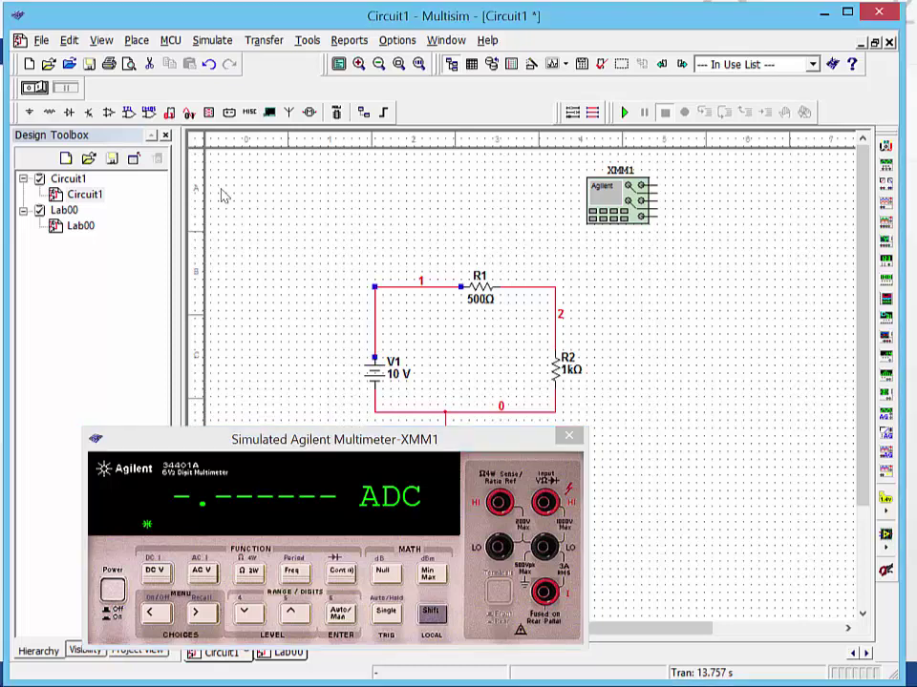
key(Delete)
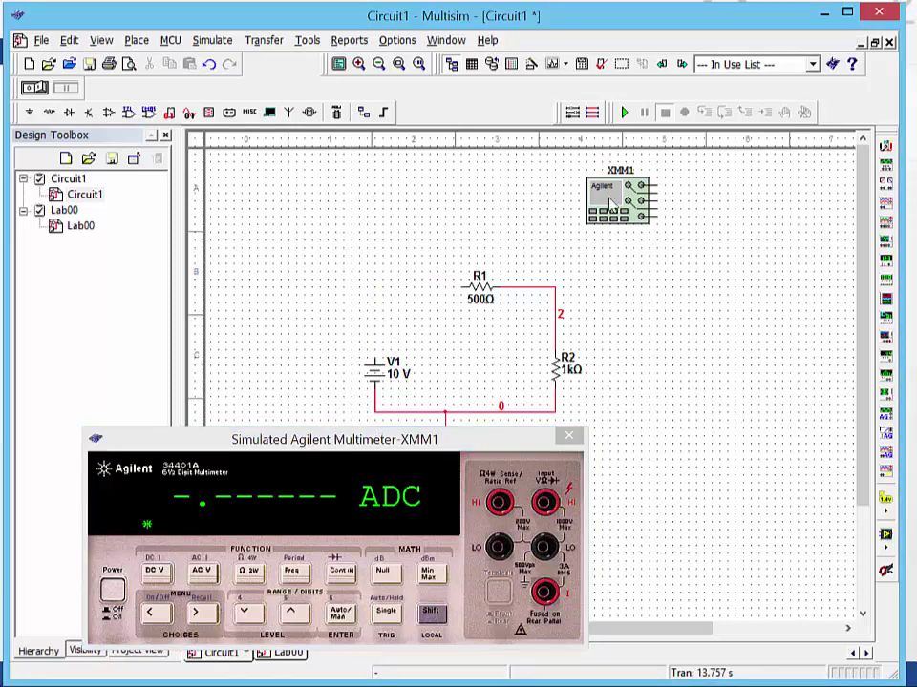
drag(611, 203, 306, 209)
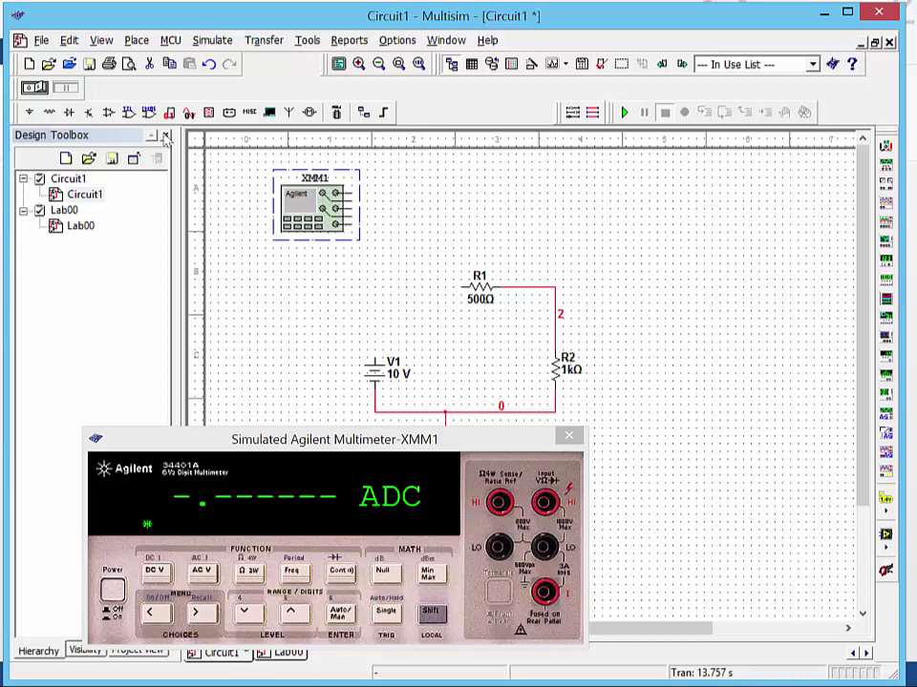
Step: Wire the multimeter's current input to V1 and its other terminal to R1's left pin
click(366, 226)
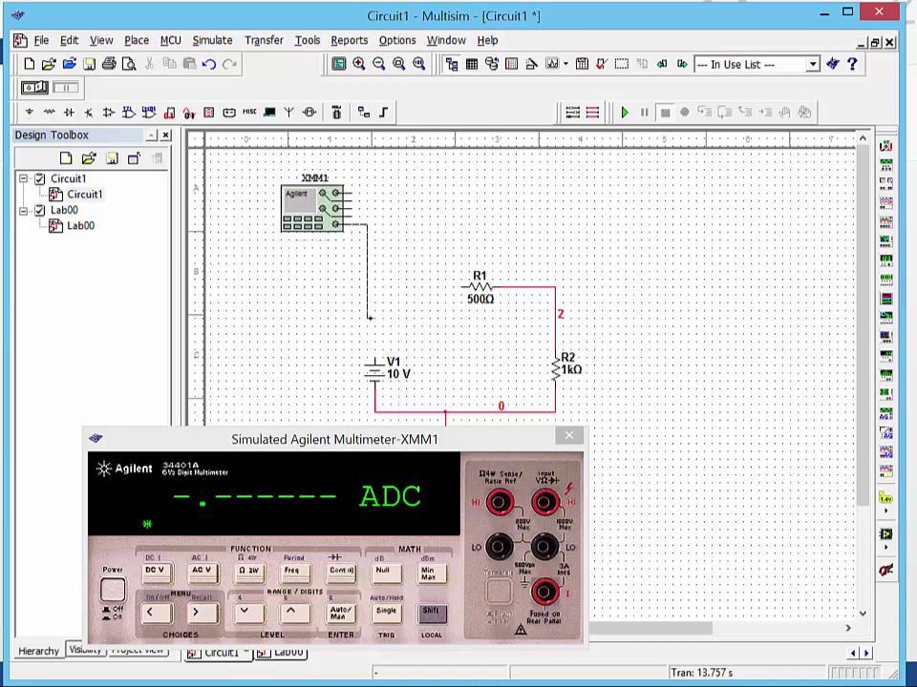
click(375, 361)
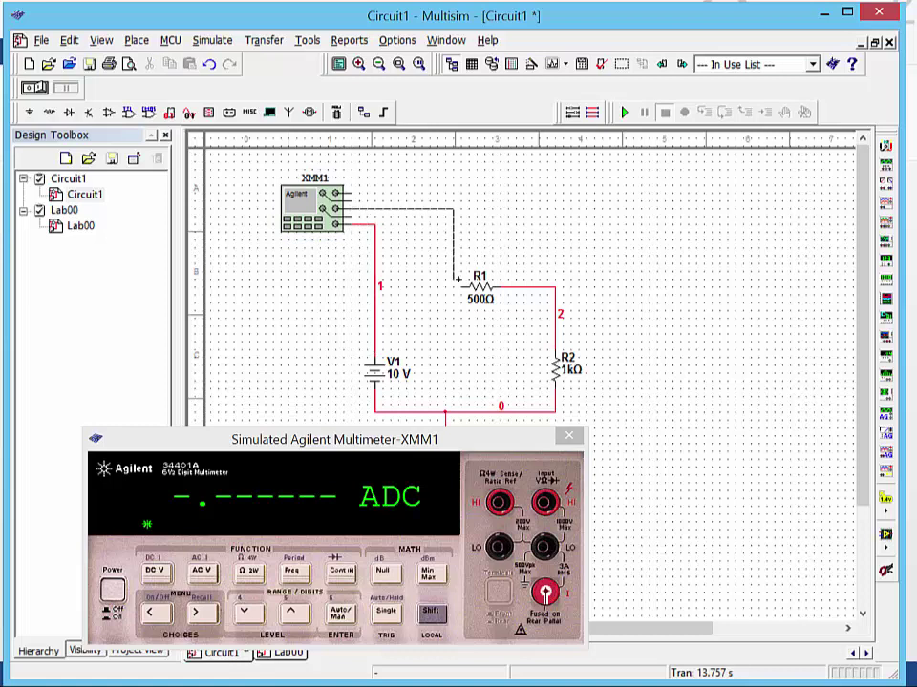
key(Escape)
click(350, 203)
click(459, 286)
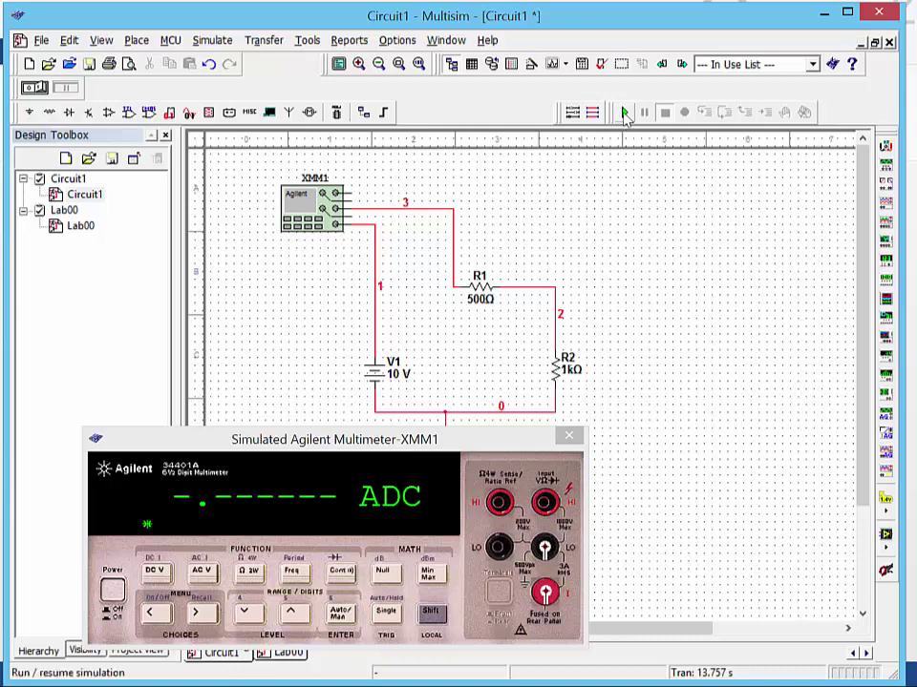
Step: Run the simulation so the series multimeter reads 6.66666 mA DC
click(626, 113)
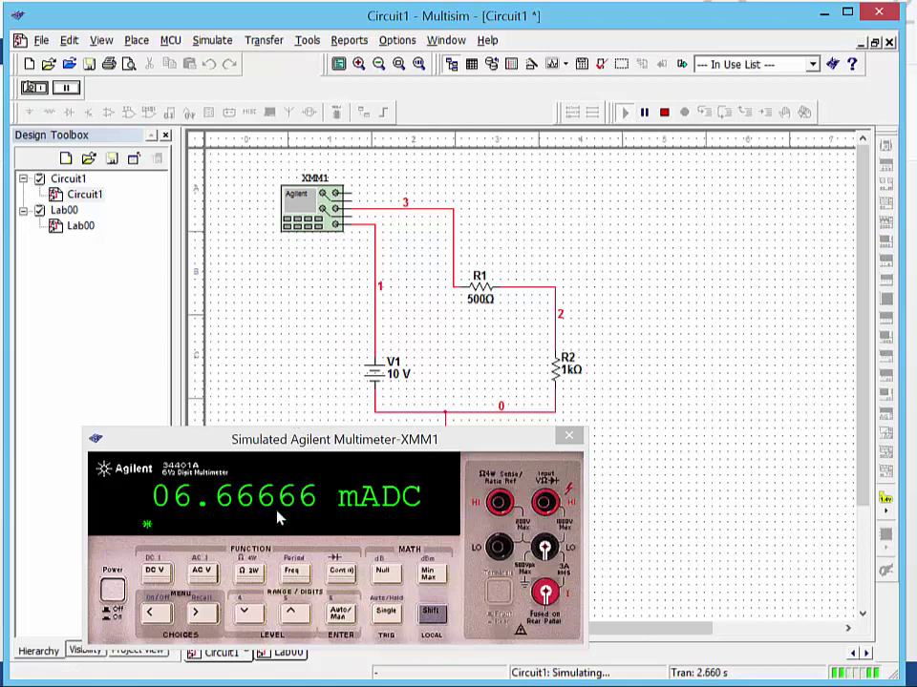